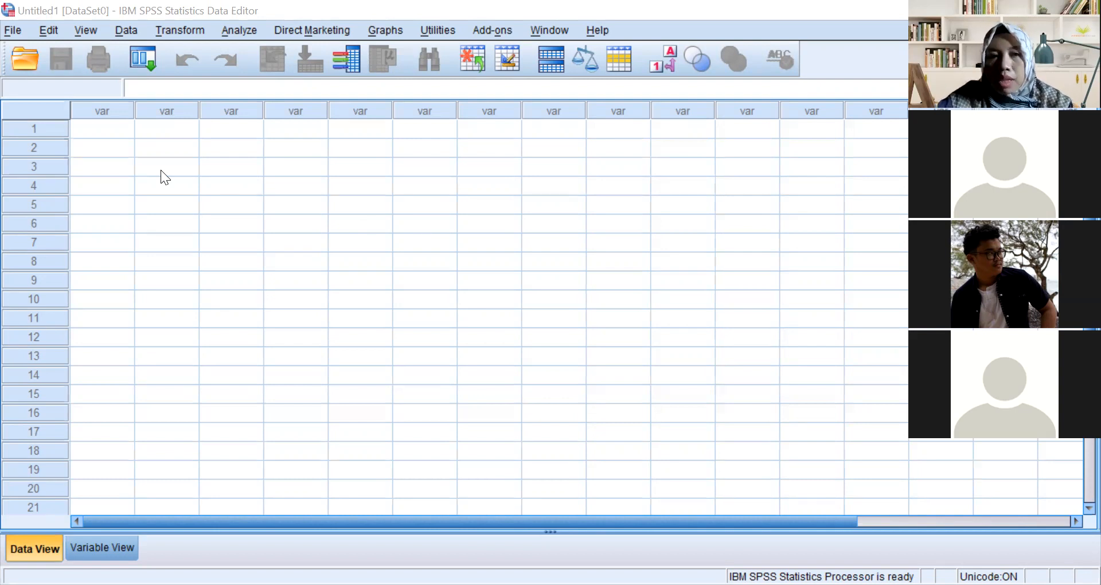
{"action": "left_click", "coordinate": [10, 32]}
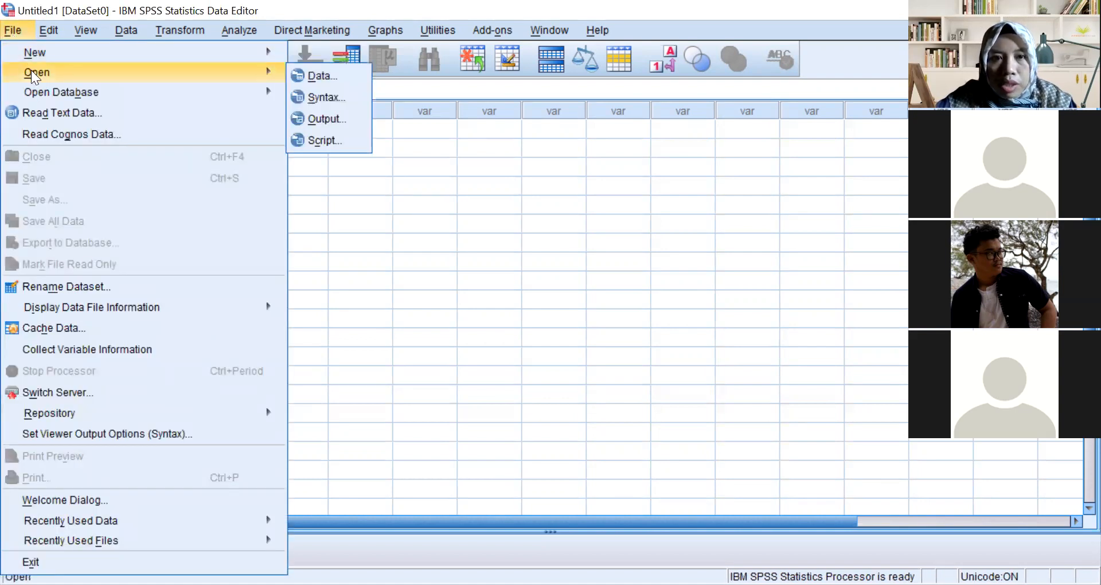
{"action": "mouse_move", "coordinate": [270, 70]}
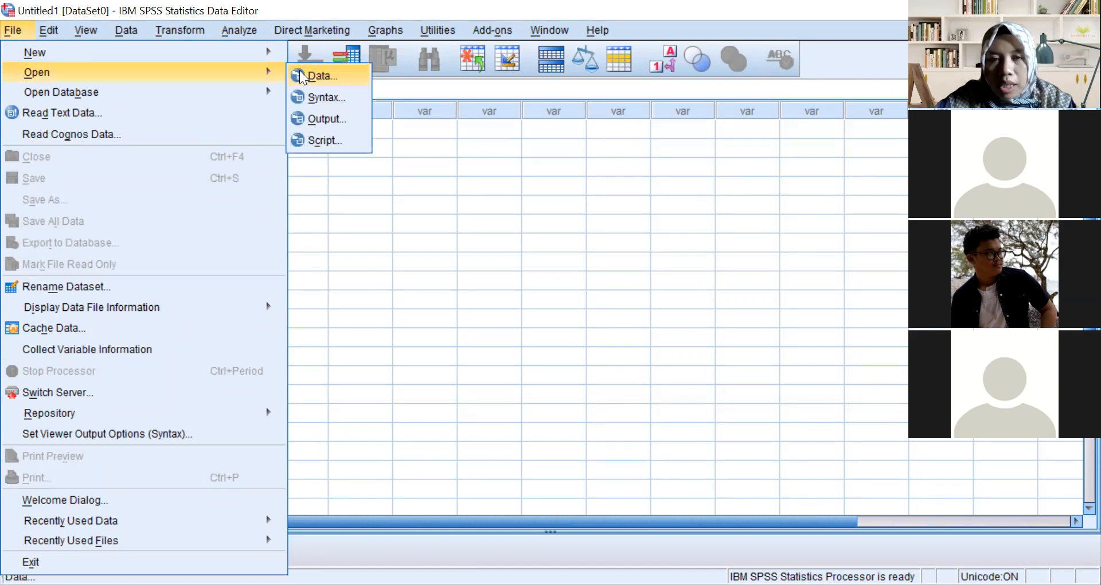
{"action": "left_click", "coordinate": [347, 191]}
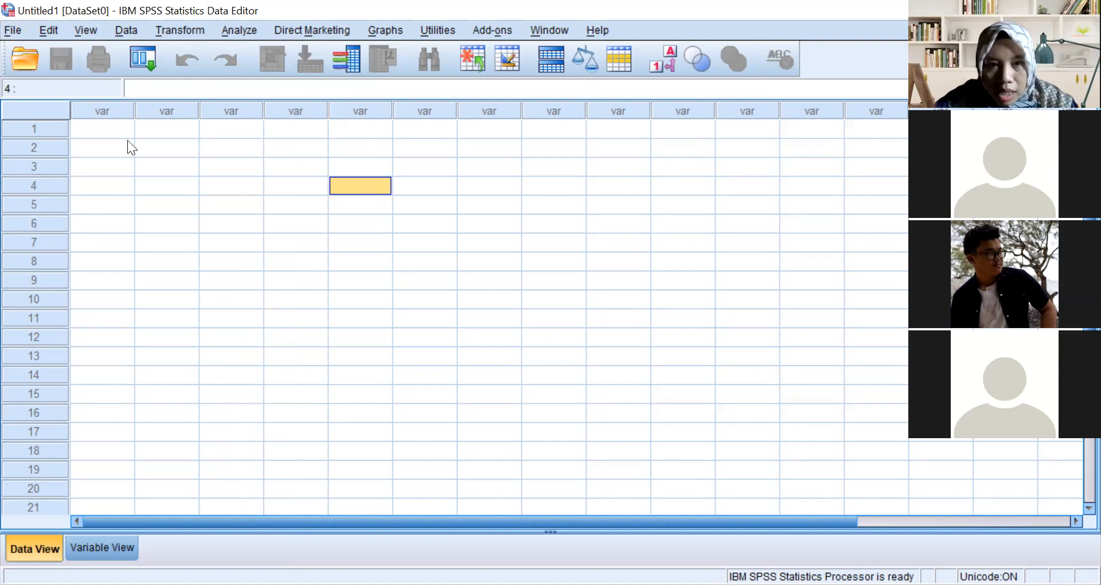
Enter 65, 63, 67 and 64 in rows 1 to 4 of the first data column.
{"action": "left_click", "coordinate": [112, 135]}
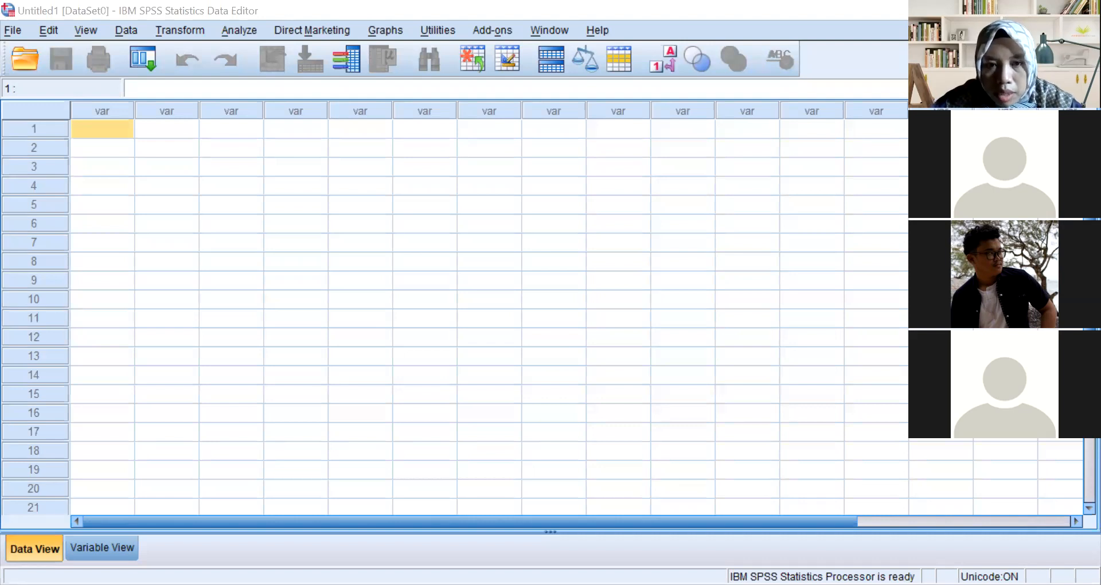
{"action": "left_click", "coordinate": [173, 10]}
{"action": "type", "text": "65"}
{"action": "key", "text": "Return"}
{"action": "type", "text": "63"}
{"action": "key", "text": "Return"}
{"action": "type", "text": "67"}
{"action": "key", "text": "Return"}
{"action": "type", "text": "64"}
{"action": "key", "text": "Return"}
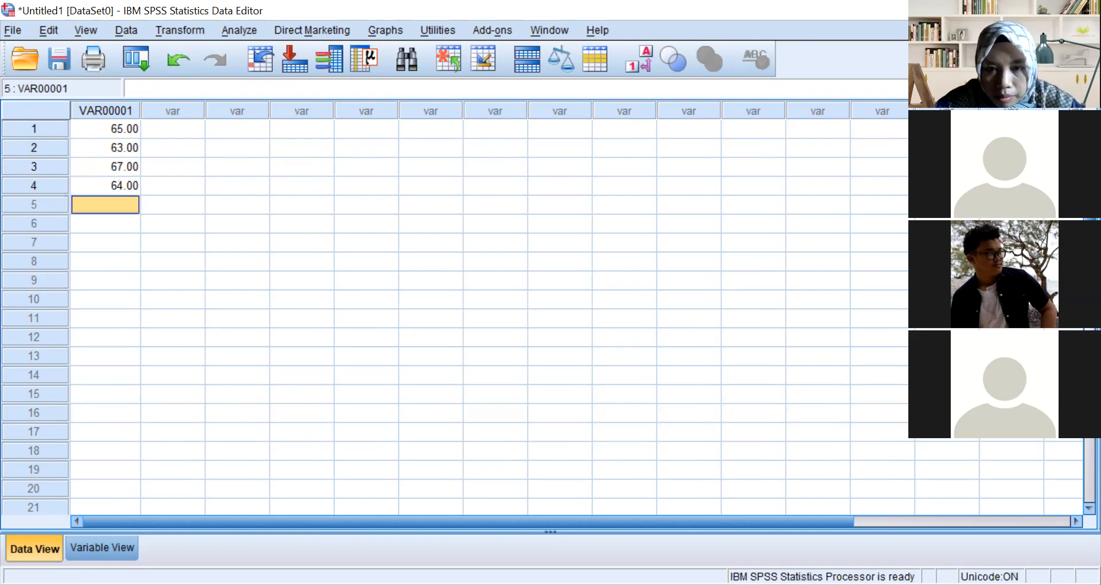
Enter 68, 62, 79 and 66 in rows 5 to 8 of the first data column.
{"action": "key", "text": "alt+Tab"}
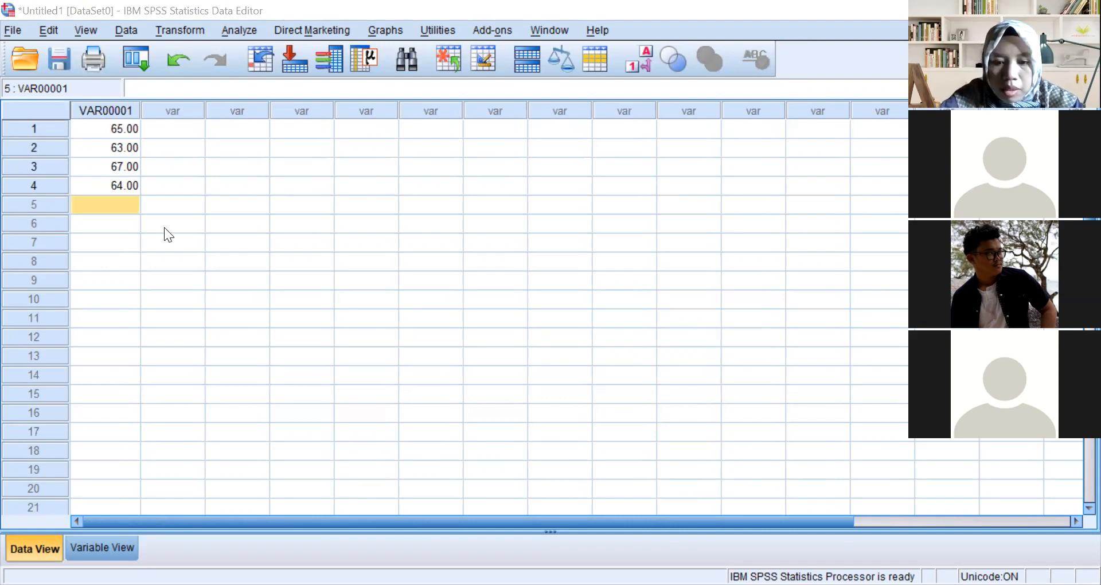
{"action": "key", "text": "alt+Tab"}
{"action": "type", "text": "68"}
{"action": "key", "text": "Return"}
{"action": "type", "text": "62"}
{"action": "key", "text": "Return"}
{"action": "type", "text": "79"}
{"action": "key", "text": "Return"}
{"action": "type", "text": "66"}
{"action": "key", "text": "Return"}
Correct the value in row 7 of the first data column to 70.
{"action": "left_click", "coordinate": [108, 248]}
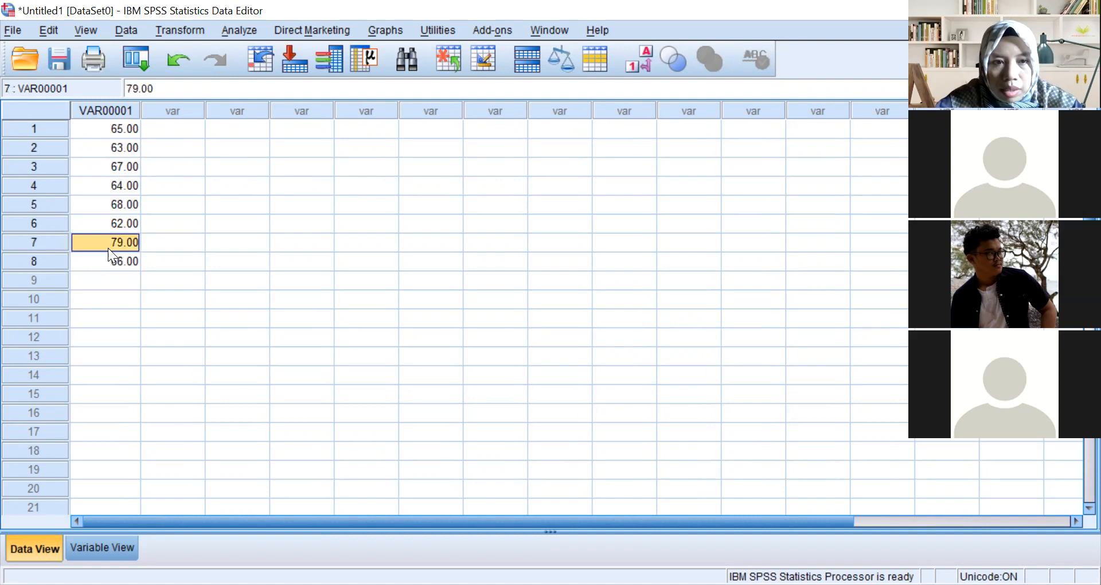
{"action": "type", "text": "70"}
{"action": "key", "text": "Return"}
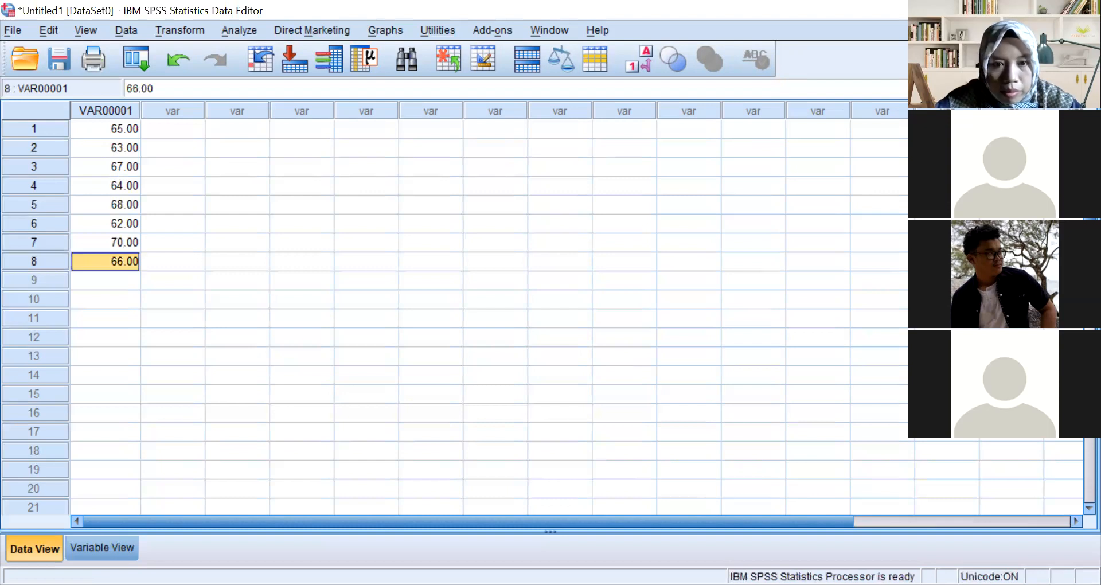
Enter 68, 67, 69 and 71 in rows 9 to 12 of the first data column.
{"action": "key", "text": "alt+Tab"}
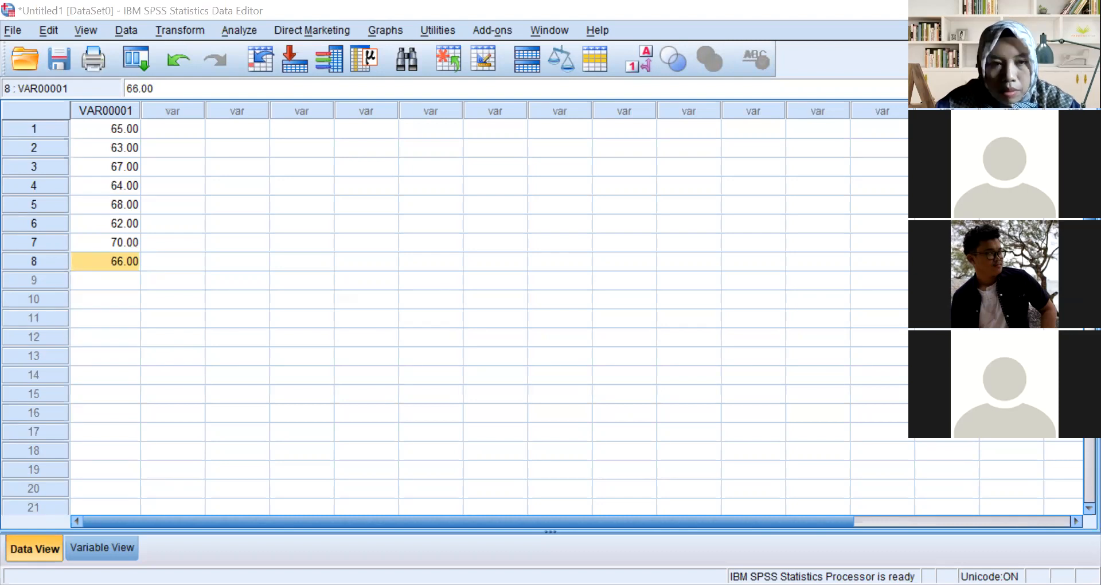
{"action": "left_click", "coordinate": [107, 282]}
{"action": "type", "text": "68"}
{"action": "key", "text": "Return"}
{"action": "type", "text": "67"}
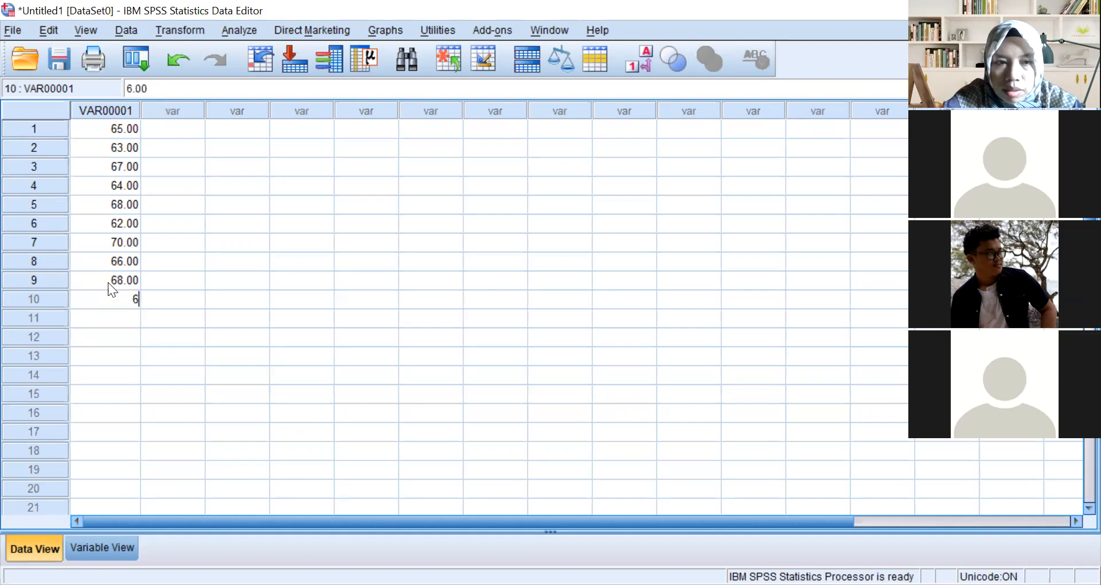
{"action": "key", "text": "Return"}
{"action": "type", "text": "69"}
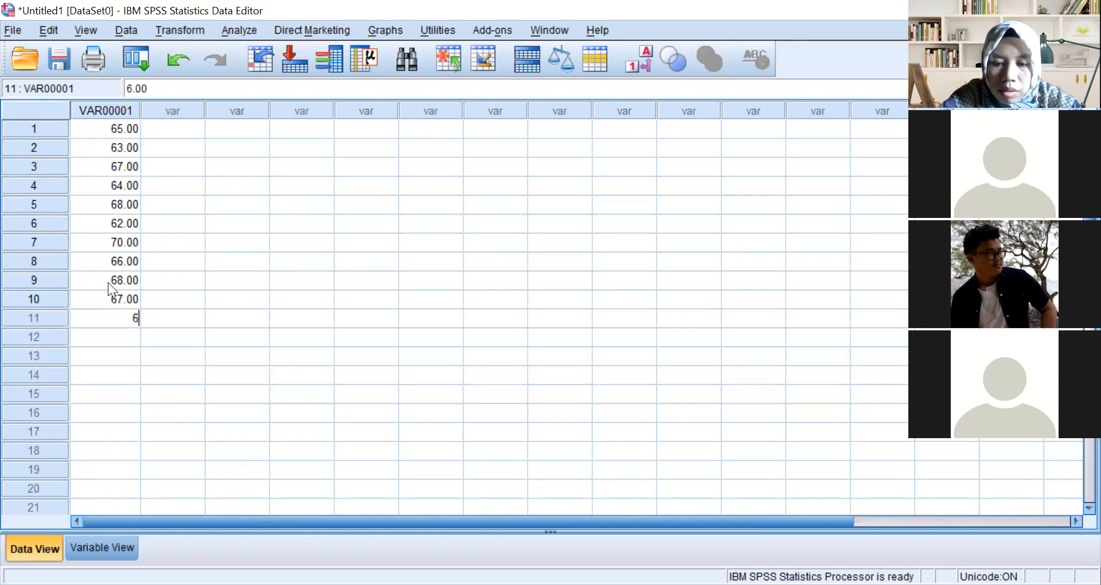
{"action": "key", "text": "Return"}
{"action": "type", "text": "71"}
{"action": "key", "text": "Return"}
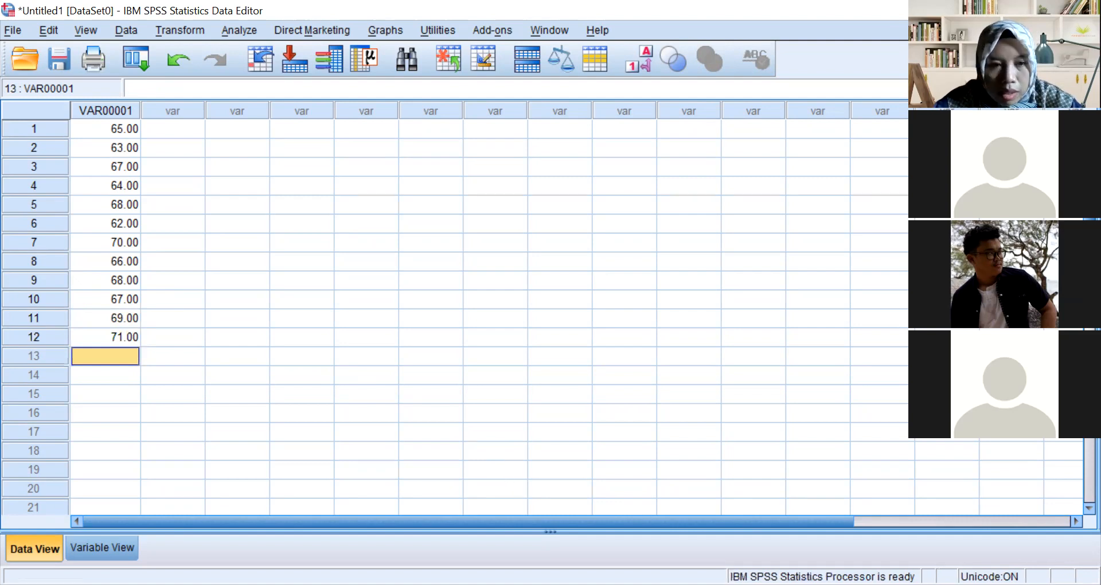
Enter 68, 66, 68 and 65 in rows 1 to 4 of the second data column.
{"action": "key", "text": "alt+Tab"}
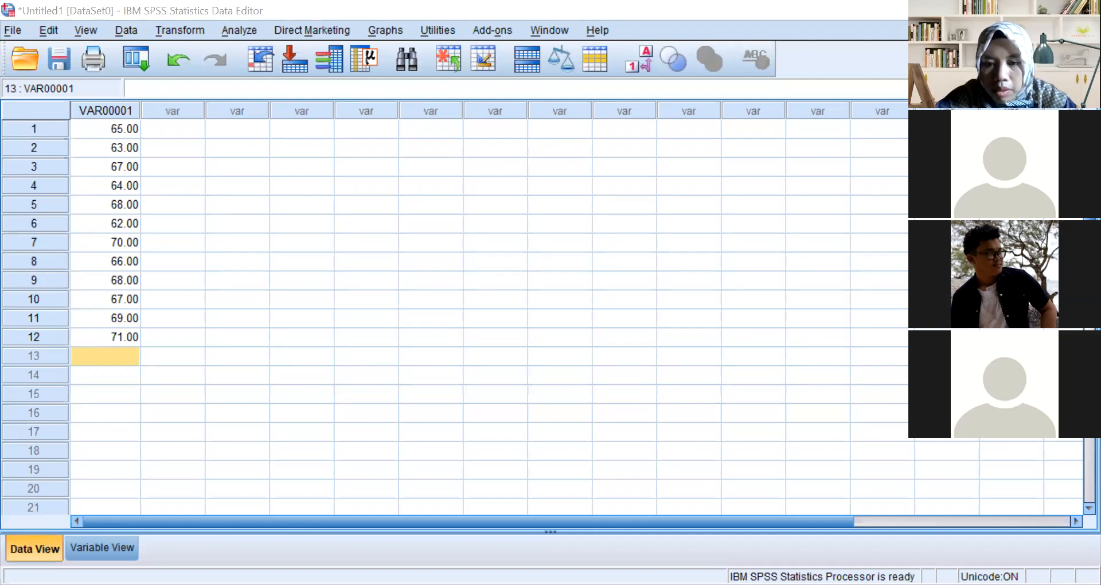
{"action": "left_click", "coordinate": [172, 128]}
{"action": "type", "text": "68"}
{"action": "key", "text": "Return"}
{"action": "type", "text": "66"}
{"action": "key", "text": "Return"}
{"action": "type", "text": "68"}
{"action": "key", "text": "Return"}
{"action": "type", "text": "65"}
{"action": "key", "text": "Return"}
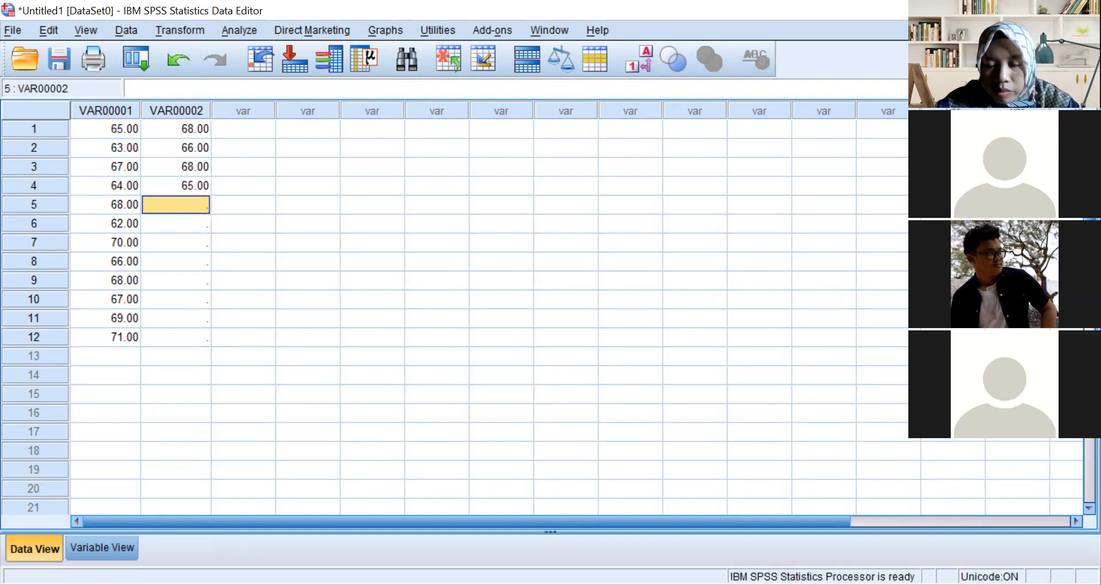
Enter 69, 66, 68 and 65 in rows 5 to 8 of the second data column.
{"action": "left_click", "coordinate": [564, 387]}
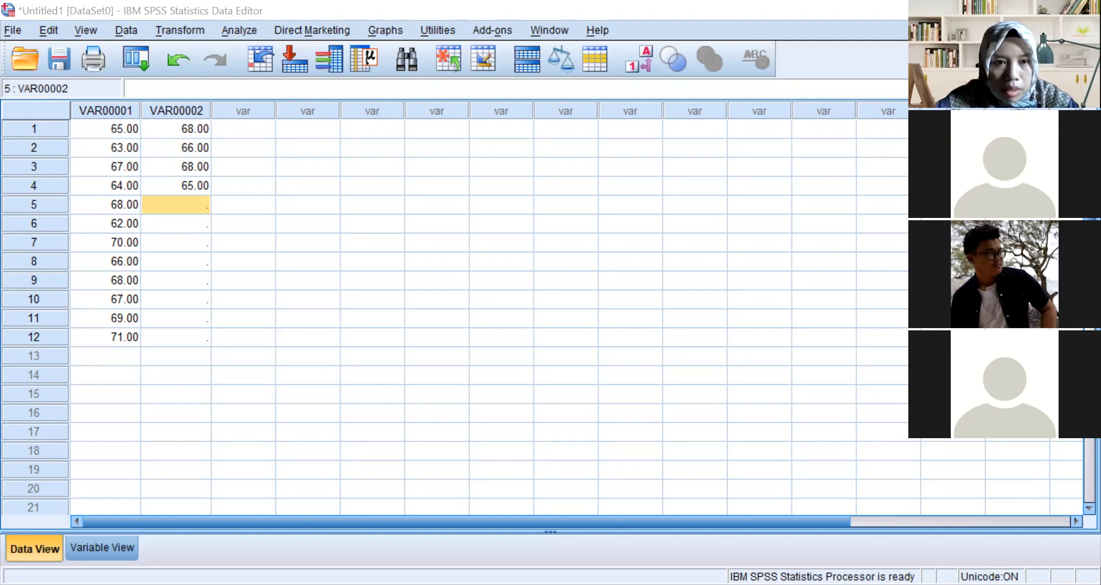
{"action": "left_click", "coordinate": [178, 205]}
{"action": "type", "text": "69"}
{"action": "key", "text": "Return"}
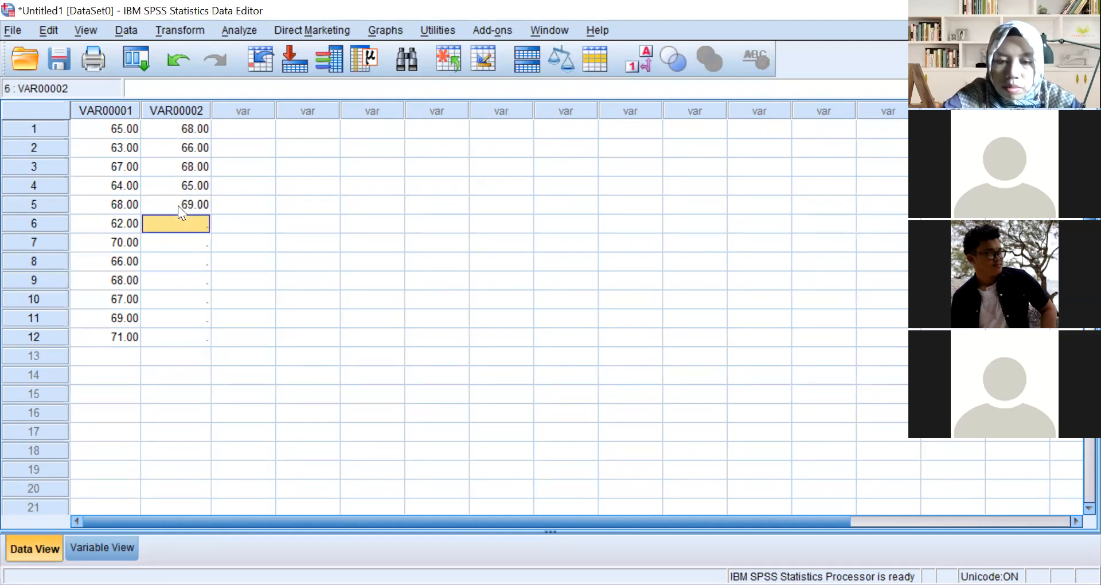
{"action": "type", "text": "66"}
{"action": "key", "text": "Return"}
{"action": "type", "text": "68"}
{"action": "key", "text": "Return"}
{"action": "type", "text": "65"}
{"action": "key", "text": "Return"}
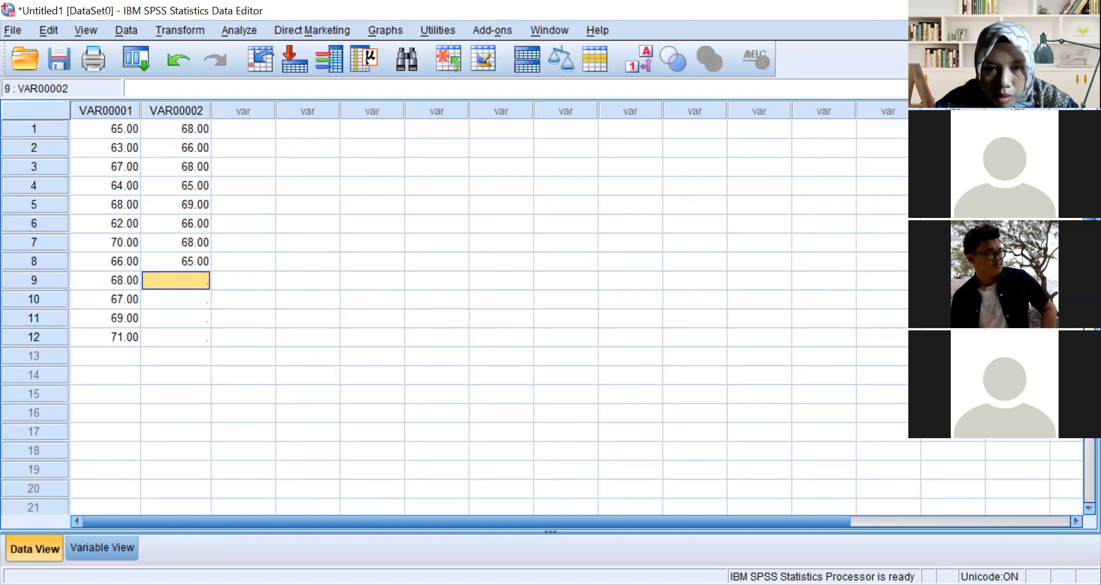
Enter 71, 67, 68 and 70 in rows 9 to 12 of the second data column.
{"action": "key", "text": "alt+Tab"}
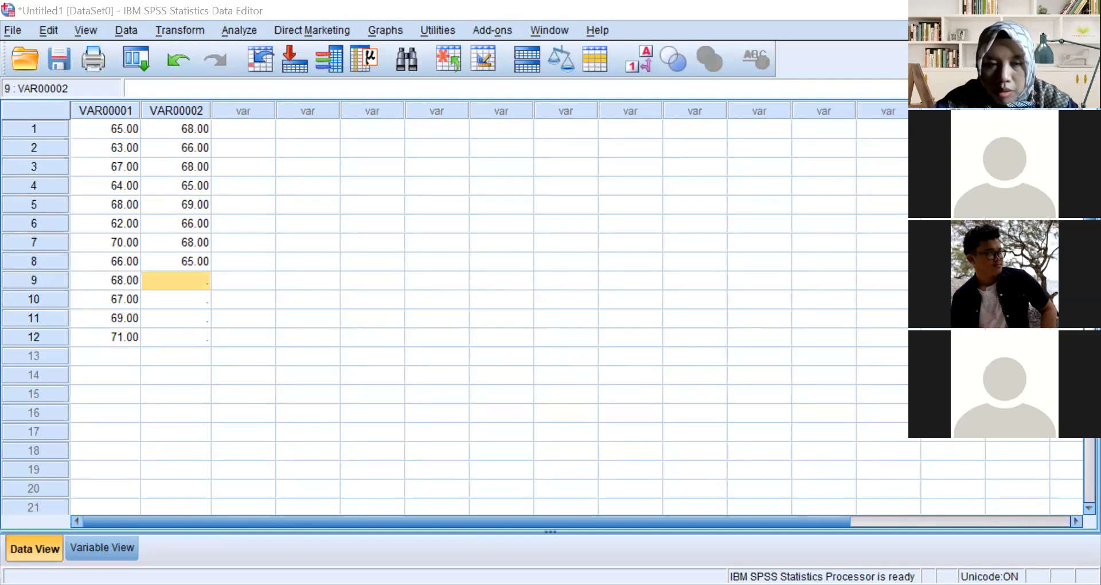
{"action": "key", "text": "alt+Tab"}
{"action": "type", "text": "71.00"}
{"action": "key", "text": "Return"}
{"action": "type", "text": "67.00"}
{"action": "key", "text": "Return"}
{"action": "type", "text": "68.00"}
{"action": "key", "text": "Return"}
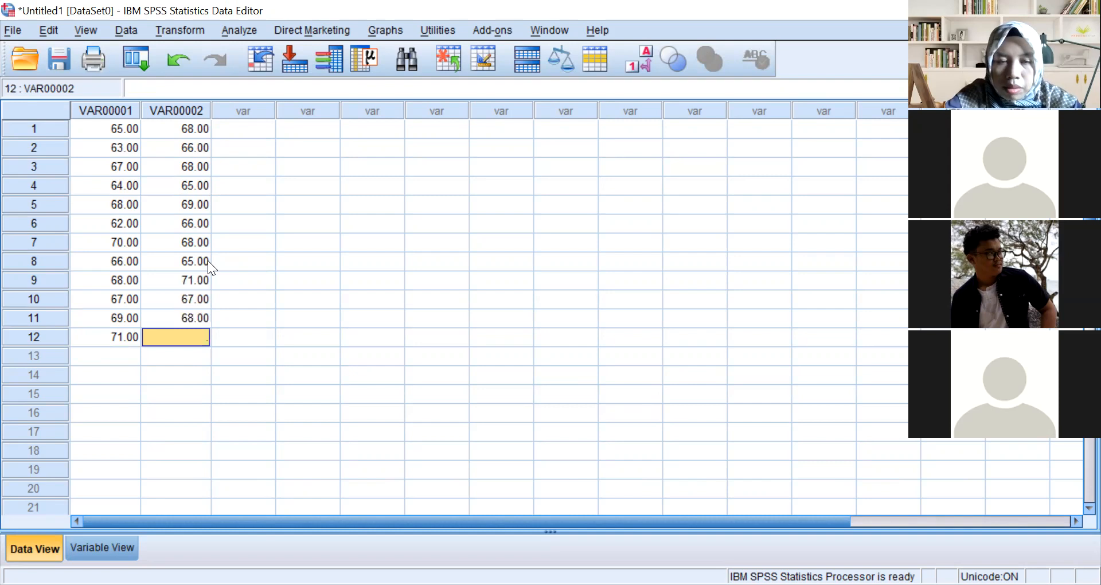
{"action": "type", "text": "70"}
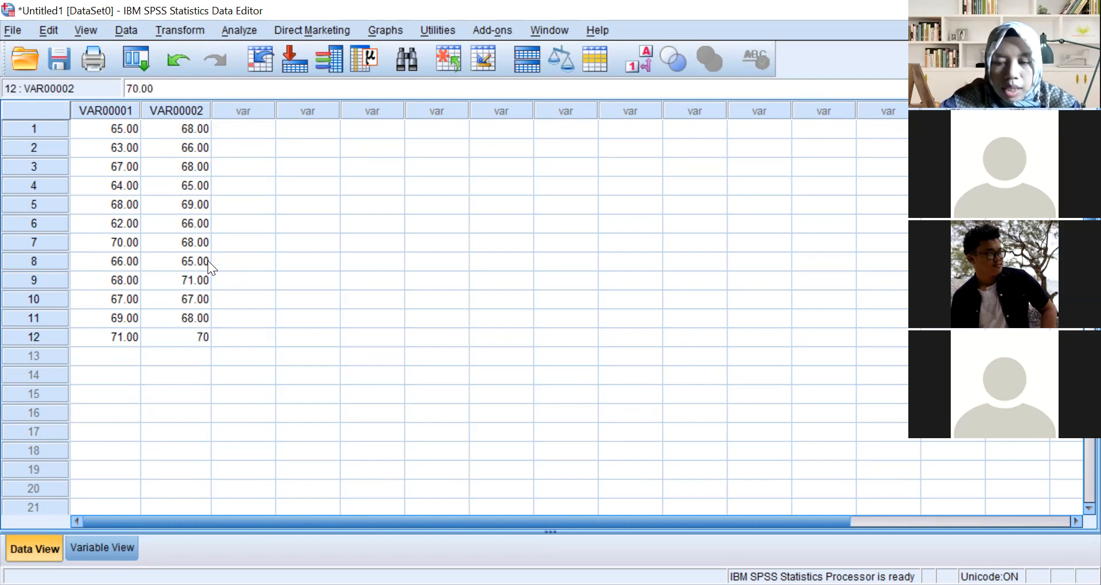
{"action": "key", "text": "Return"}
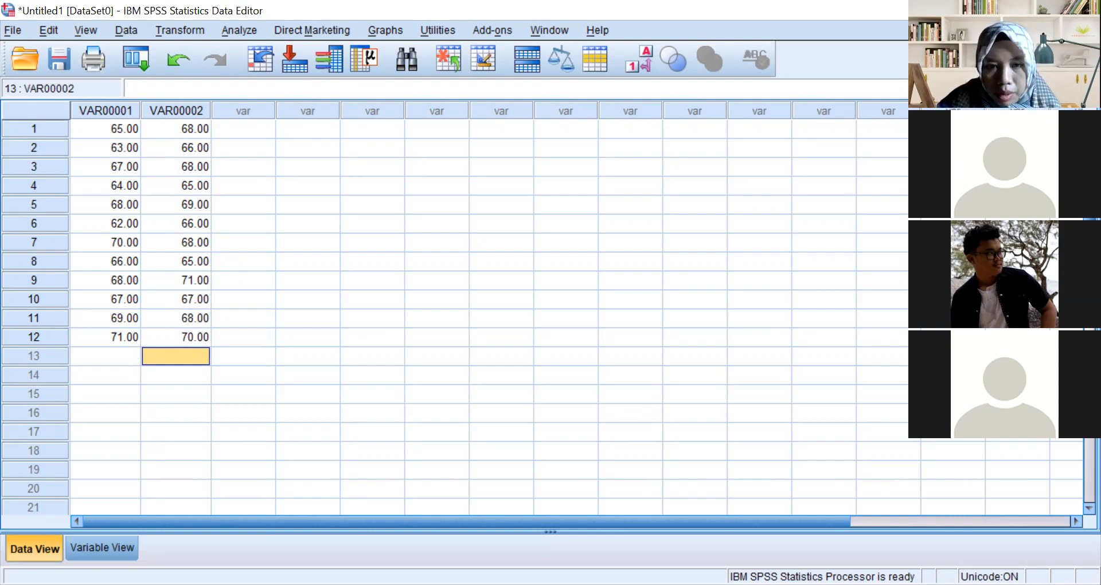
{"action": "key", "text": "alt+Tab"}
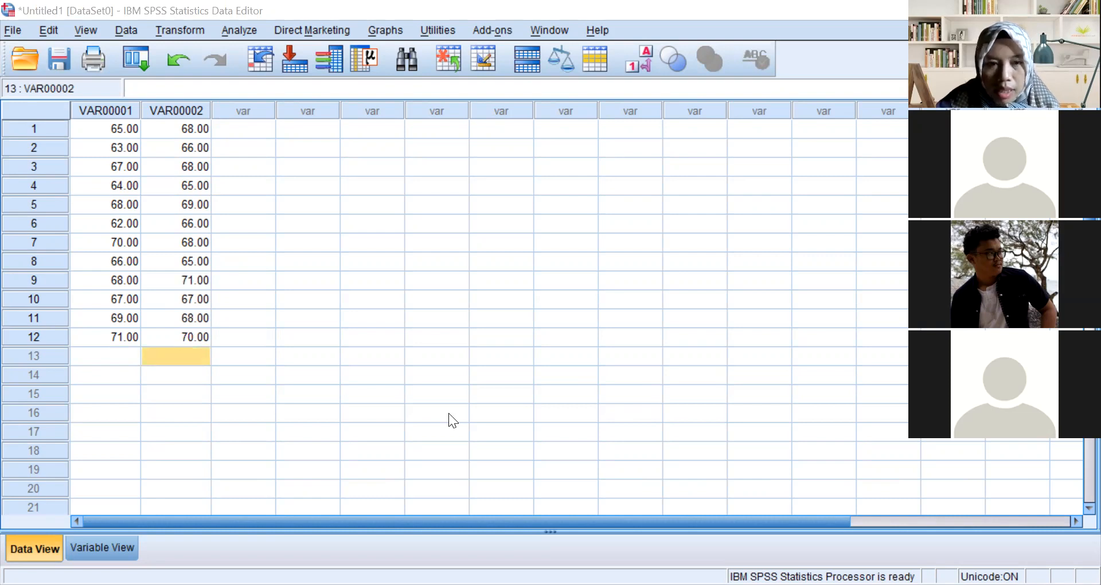
{"action": "key", "text": "alt+Tab"}
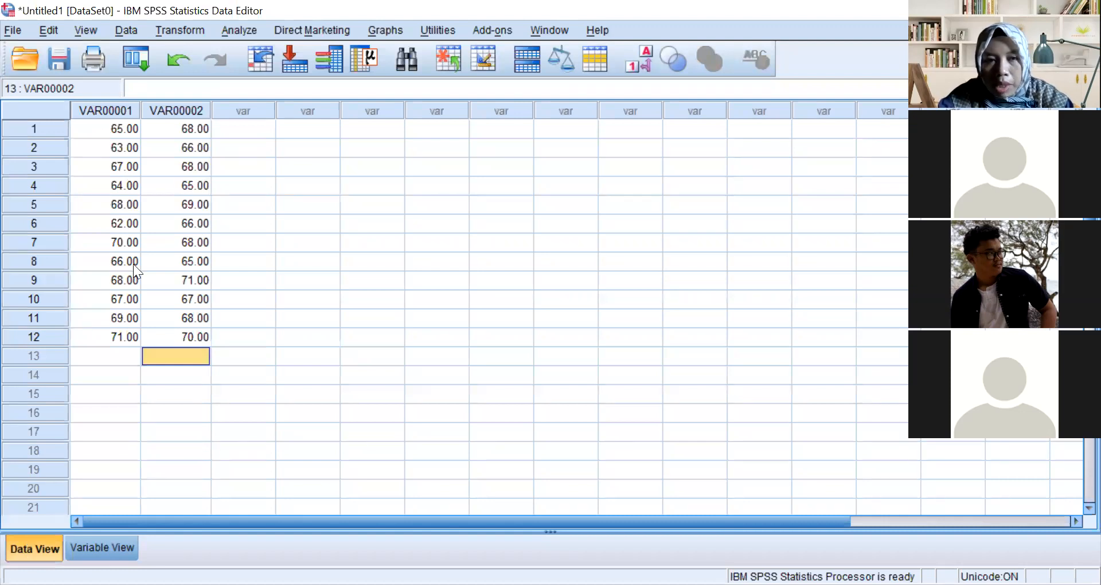
Rename the first variable as X in the variable definitions.
{"action": "left_click", "coordinate": [101, 545]}
{"action": "left_click", "coordinate": [85, 109]}
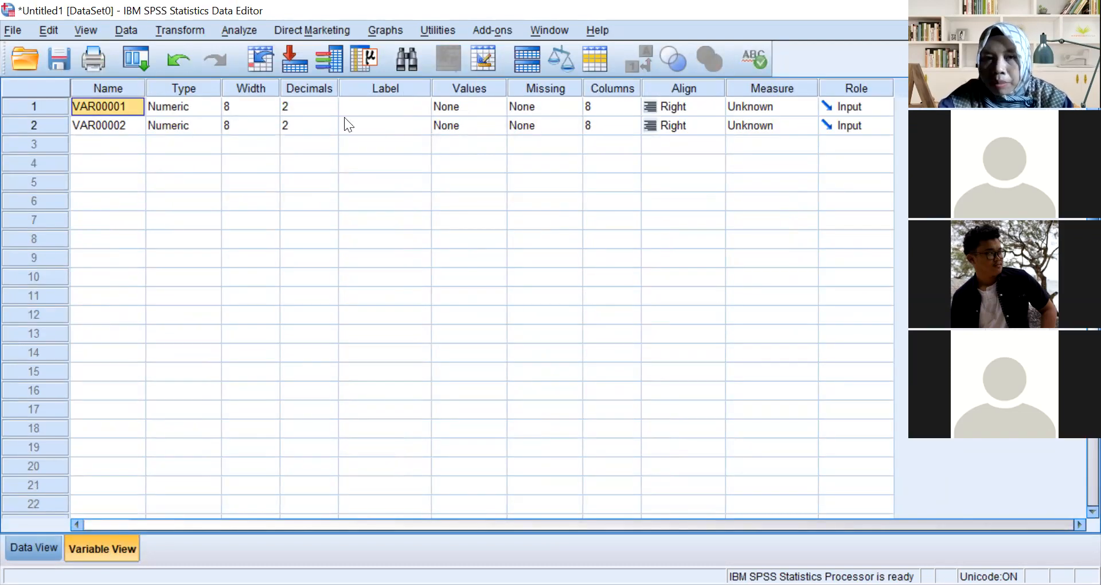
{"action": "double_click", "coordinate": [98, 104]}
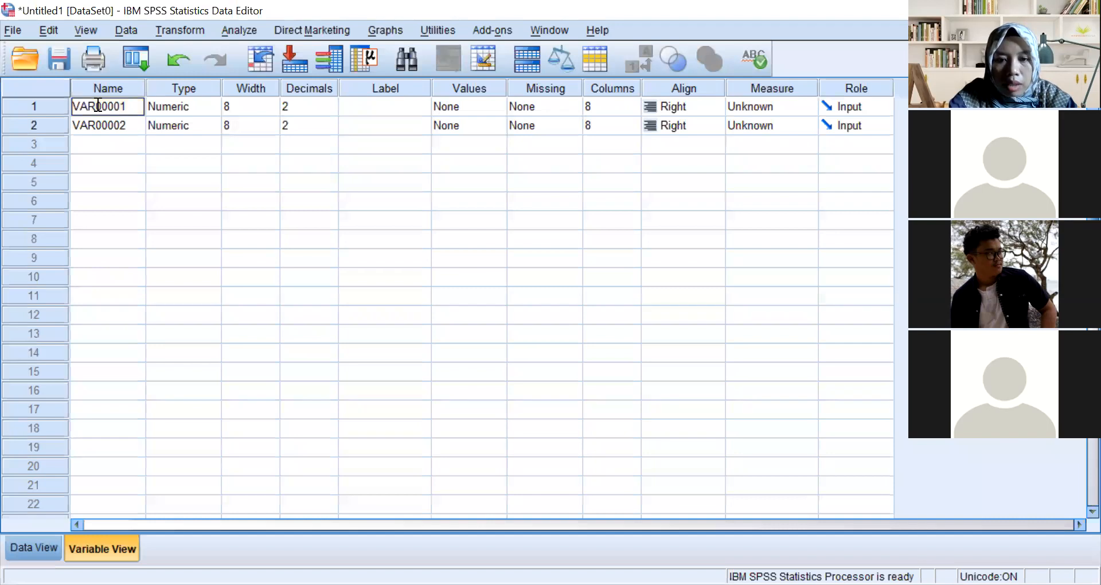
{"action": "type", "text": "X"}
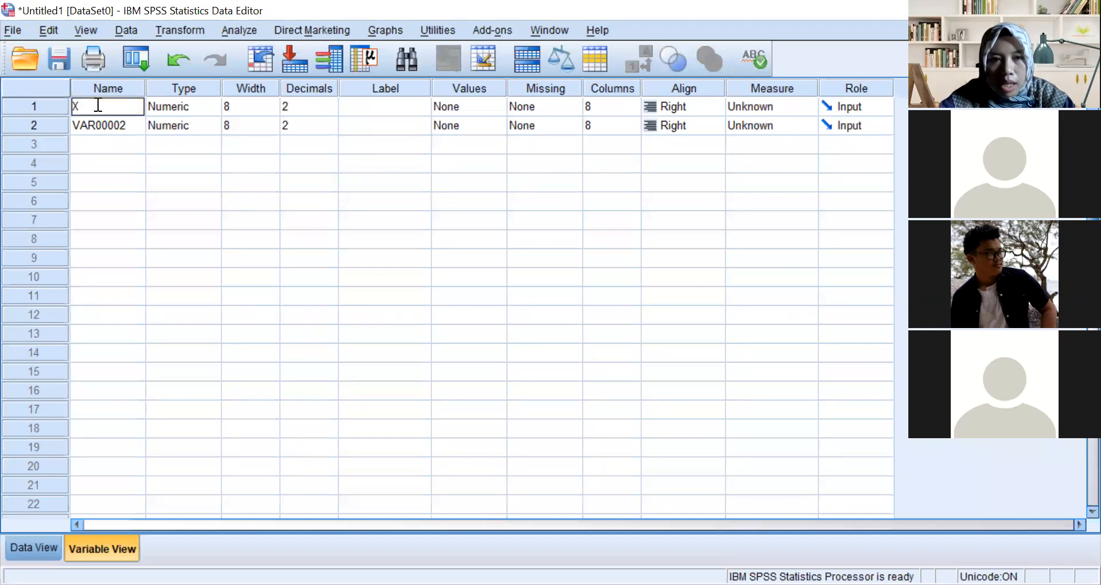
Set the number of decimals of variable X to 0.
{"action": "key", "text": "Tab"}
{"action": "key", "text": "Tab"}
{"action": "key", "text": "Tab"}
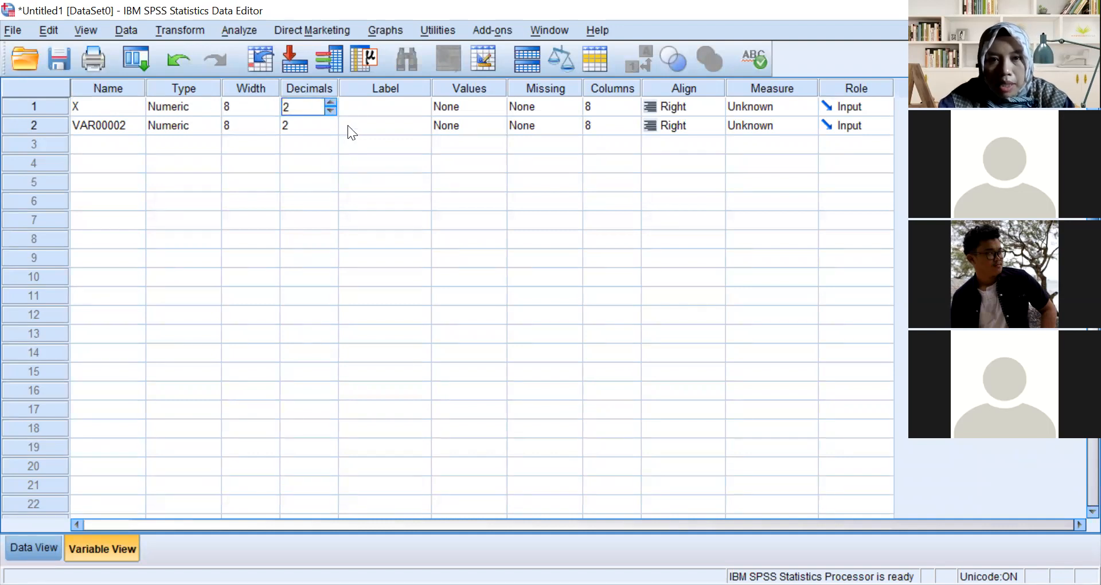
{"action": "left_click", "coordinate": [330, 111]}
{"action": "left_click", "coordinate": [329, 111]}
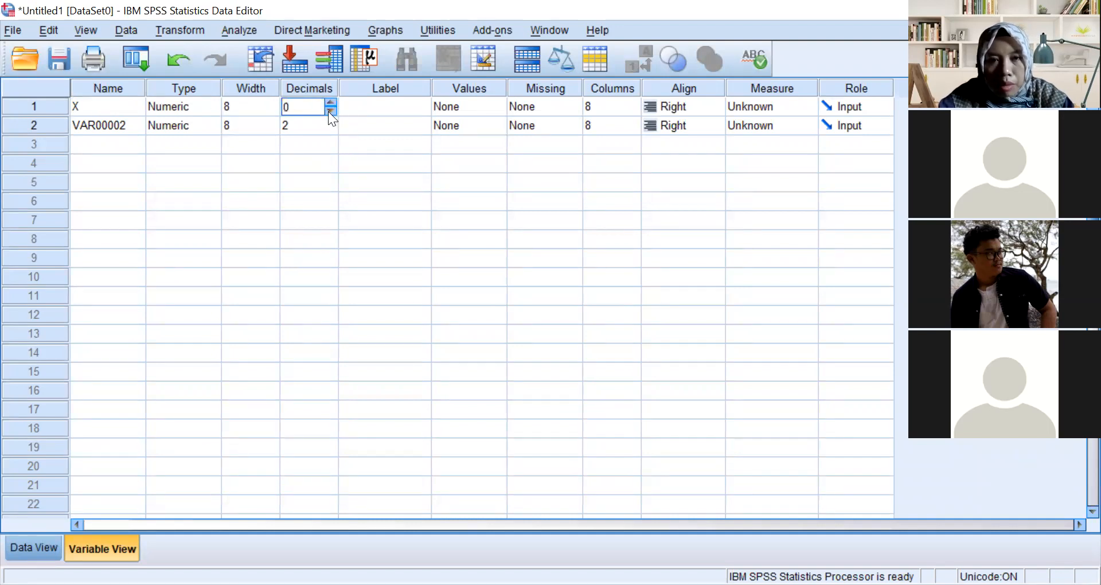
{"action": "left_click", "coordinate": [375, 111]}
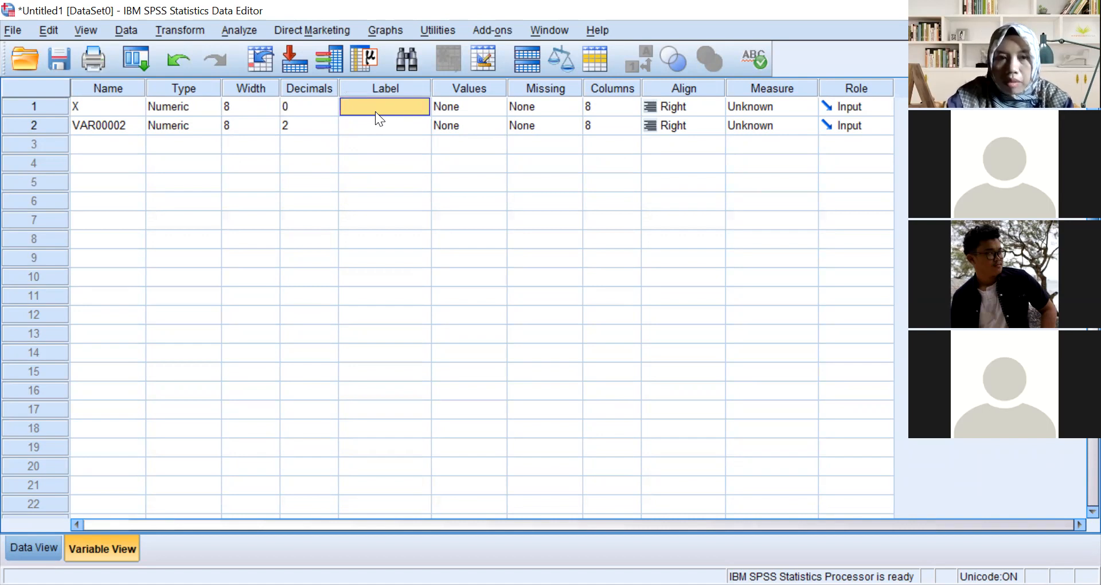
{"action": "type", "text": "nUMBE"}
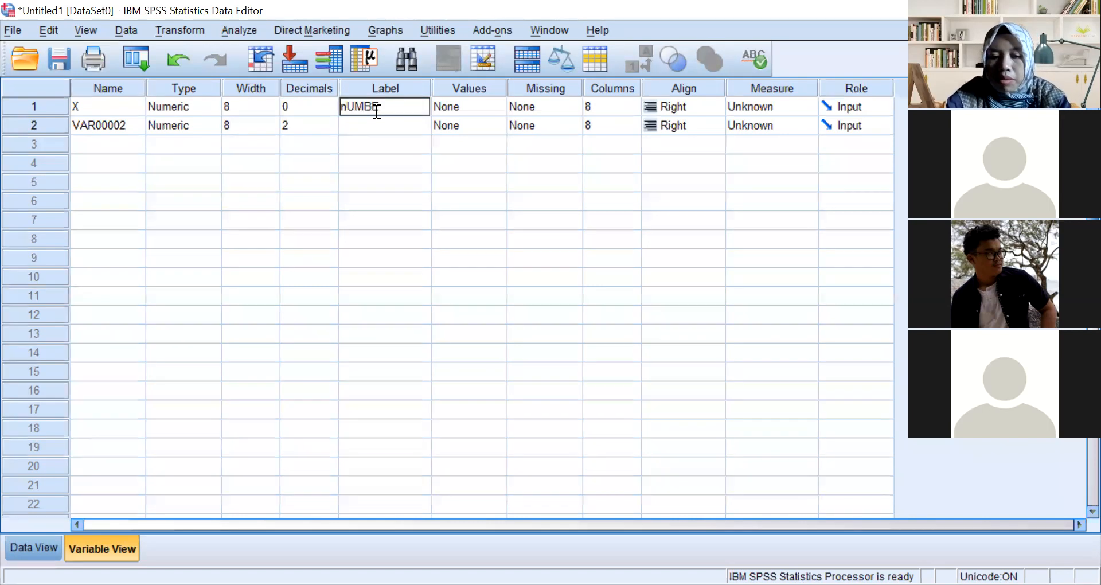
{"action": "type", "text": "R OF STUDENT"}
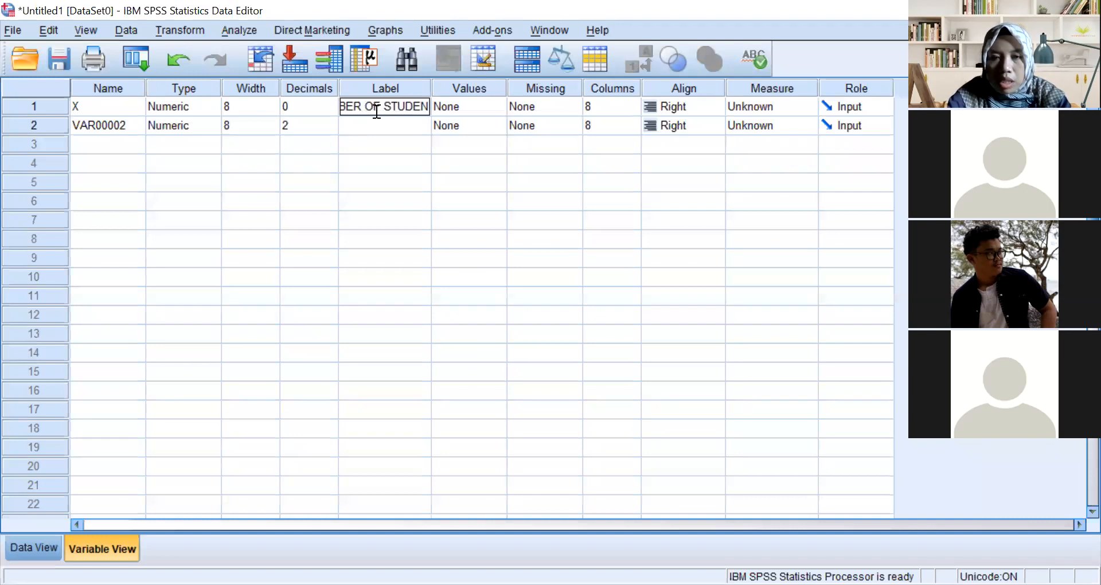
{"action": "key", "text": "BackSpace"}
{"action": "key", "text": "BackSpace"}
{"action": "key", "text": "BackSpace"}
{"action": "key", "text": "BackSpace"}
{"action": "key", "text": "BackSpace"}
{"action": "key", "text": "BackSpace"}
{"action": "key", "text": "BackSpace"}
{"action": "key", "text": "BackSpace"}
{"action": "key", "text": "BackSpace"}
{"action": "key", "text": "BackSpace"}
{"action": "key", "text": "BackSpace"}
{"action": "key", "text": "BackSpace"}
{"action": "key", "text": "BackSpace"}
{"action": "key", "text": "BackSpace"}
{"action": "key", "text": "BackSpace"}
{"action": "key", "text": "BackSpace"}
{"action": "key", "text": "BackSpace"}
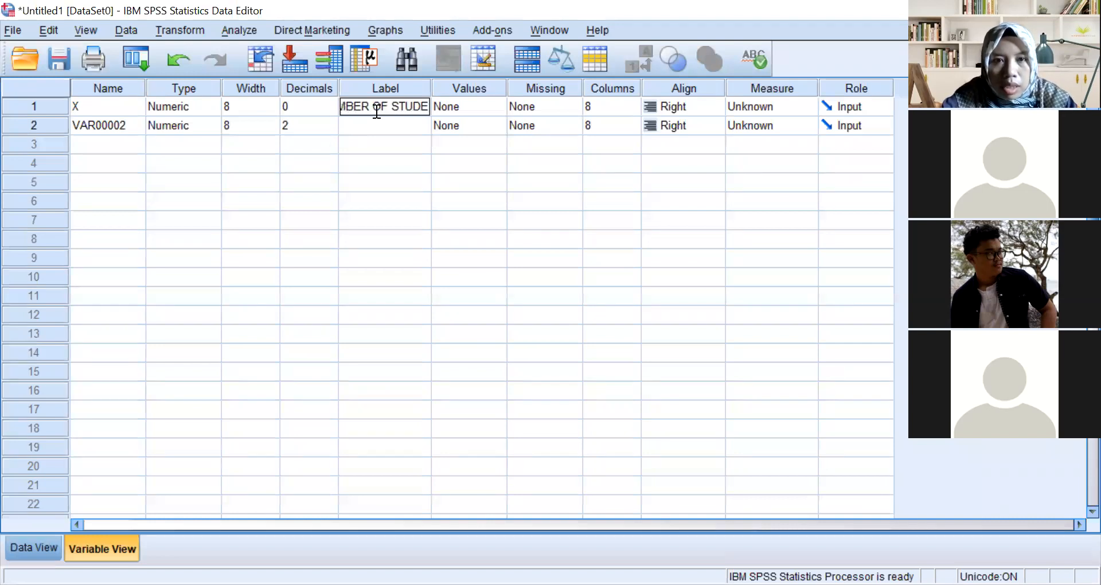
Label variable X as "Number of Student".
{"action": "type", "text": "Nu"}
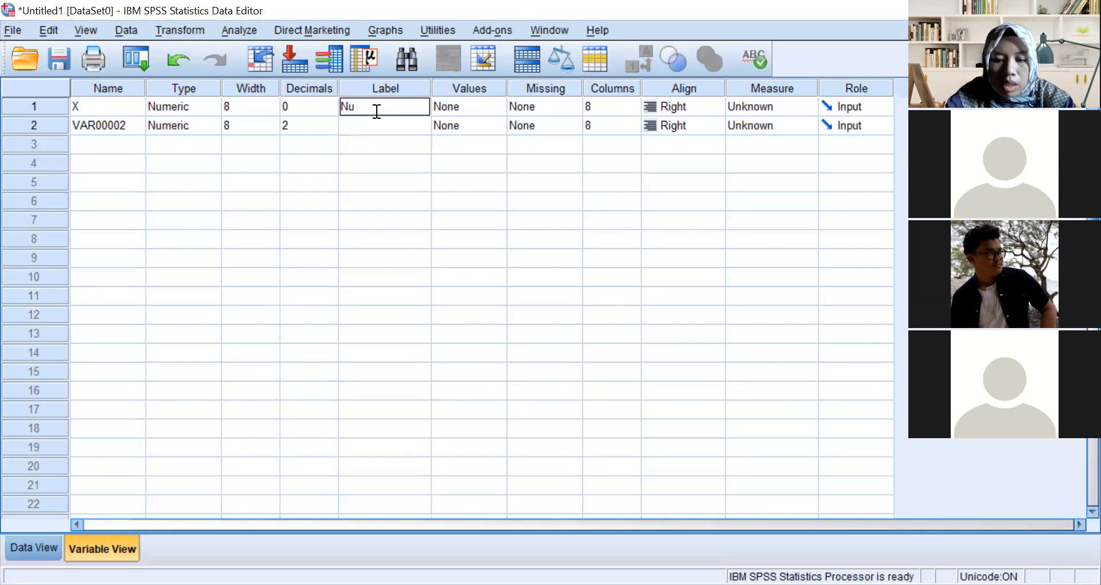
{"action": "type", "text": "mber of Student"}
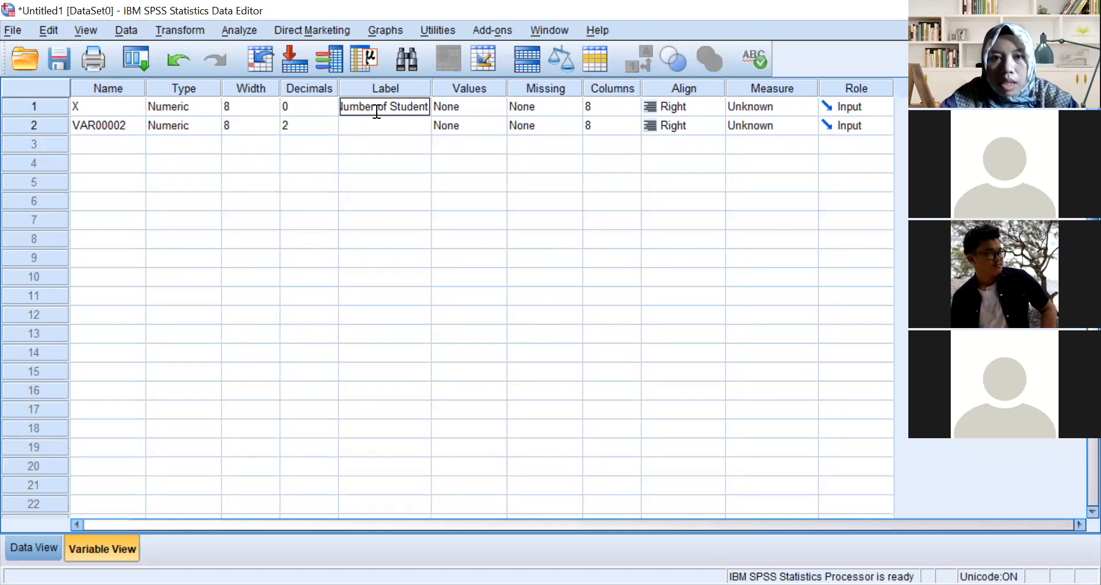
{"action": "key", "text": "Return"}
Rename the second variable as Y and set its number of decimals to 0.
{"action": "left_click", "coordinate": [109, 123]}
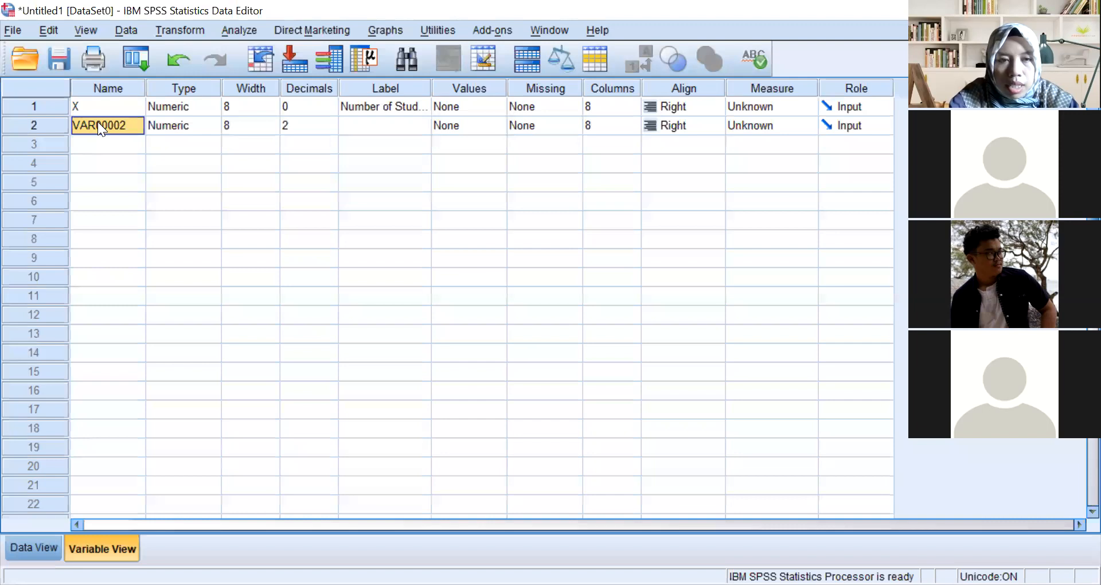
{"action": "type", "text": "Y"}
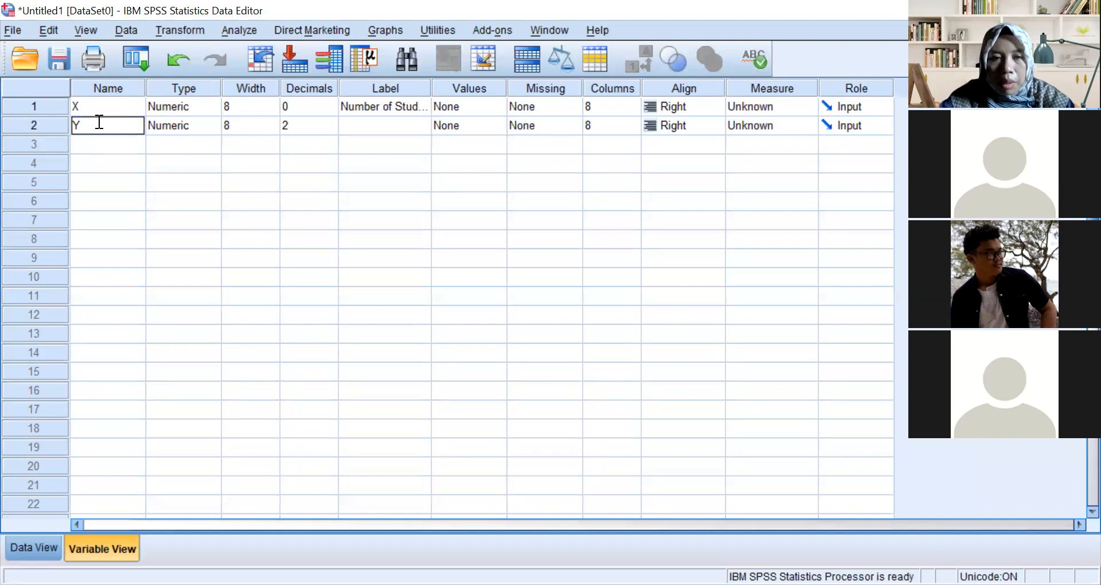
{"action": "key", "text": "Tab"}
{"action": "key", "text": "Tab"}
{"action": "key", "text": "Tab"}
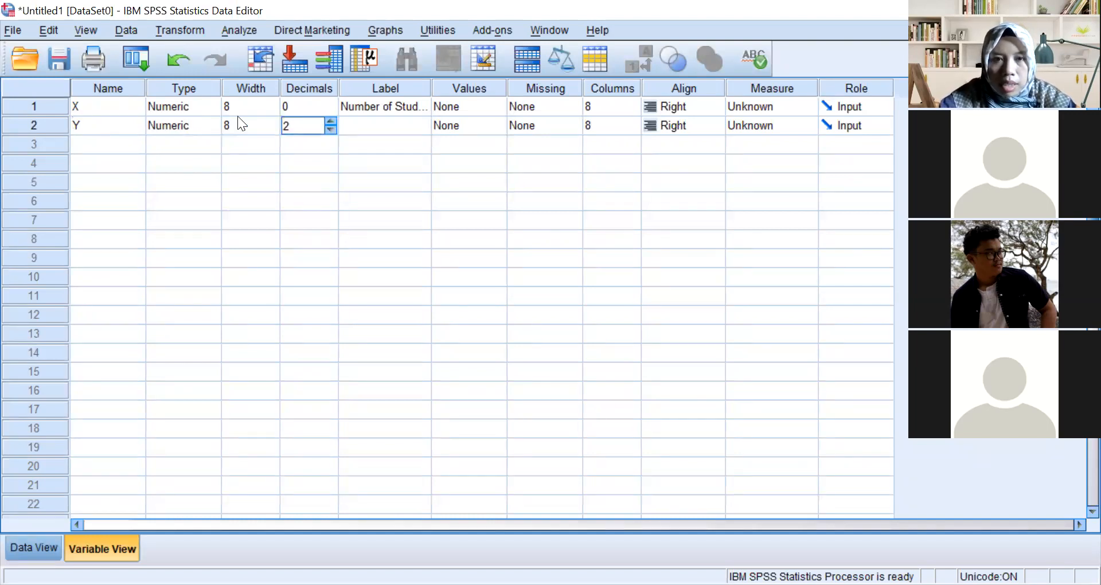
{"action": "left_click", "coordinate": [333, 129]}
{"action": "left_click", "coordinate": [332, 130]}
Label variable Y as "Campus Income".
{"action": "left_click", "coordinate": [371, 131]}
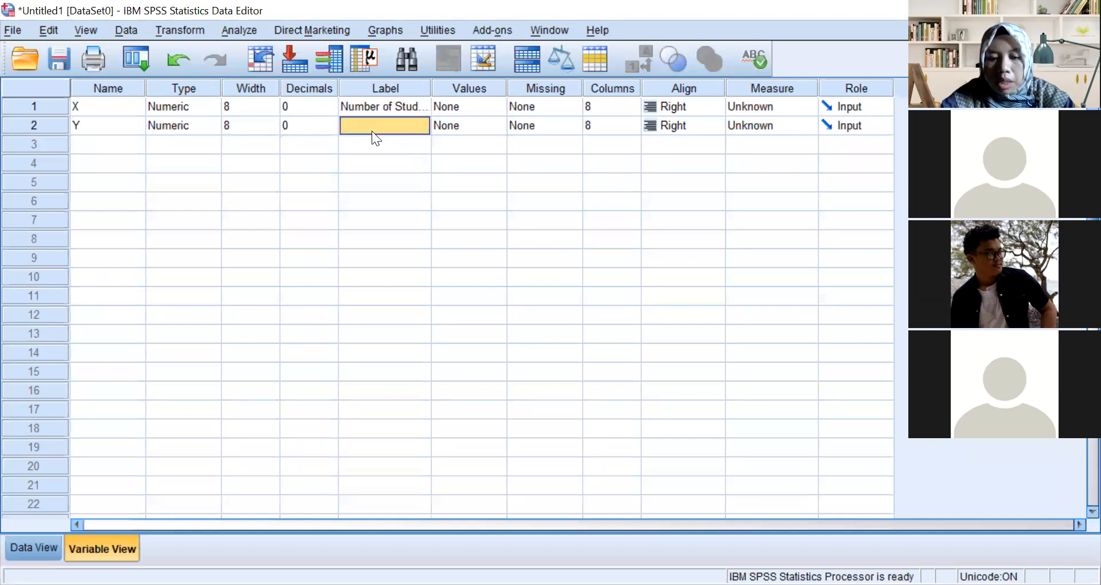
{"action": "type", "text": "Campus Income"}
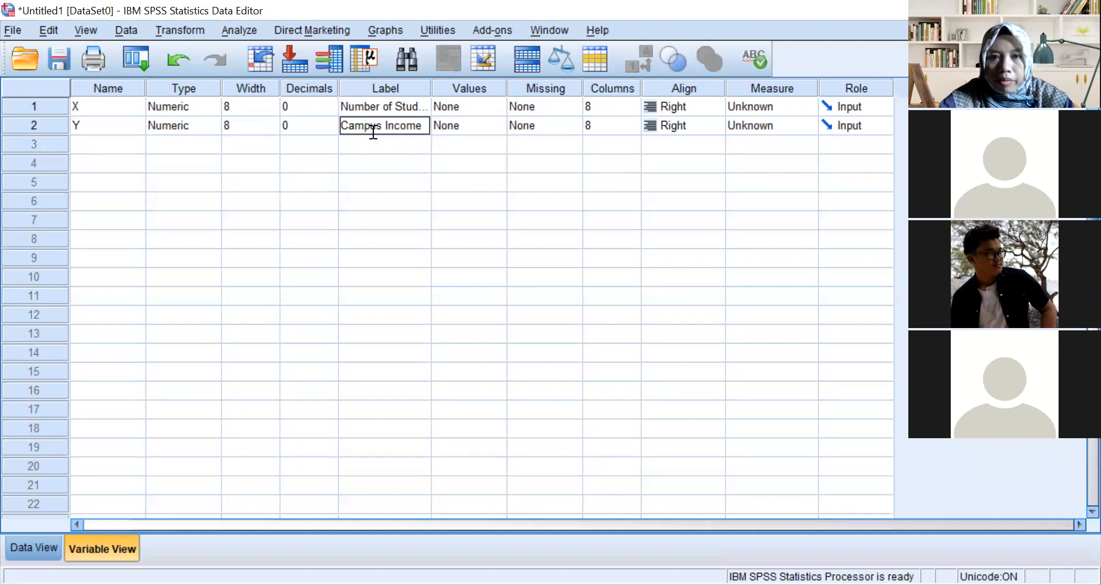
{"action": "key", "text": "Return"}
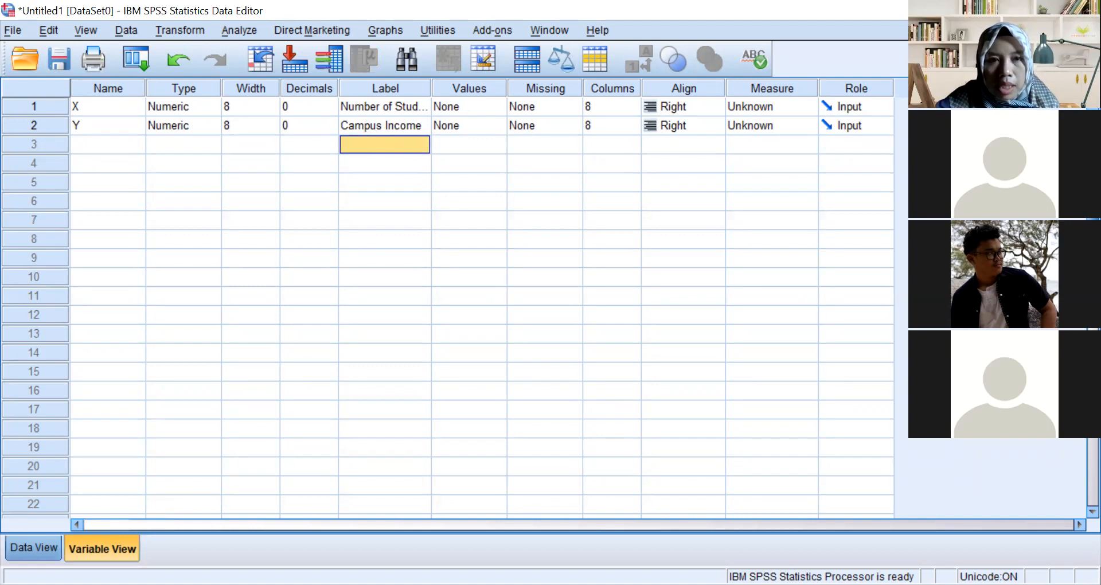
Set up a bivariate correlation analysis with Number of Student [X] and Campus Income [Y] as its variables.
{"action": "left_click", "coordinate": [33, 548]}
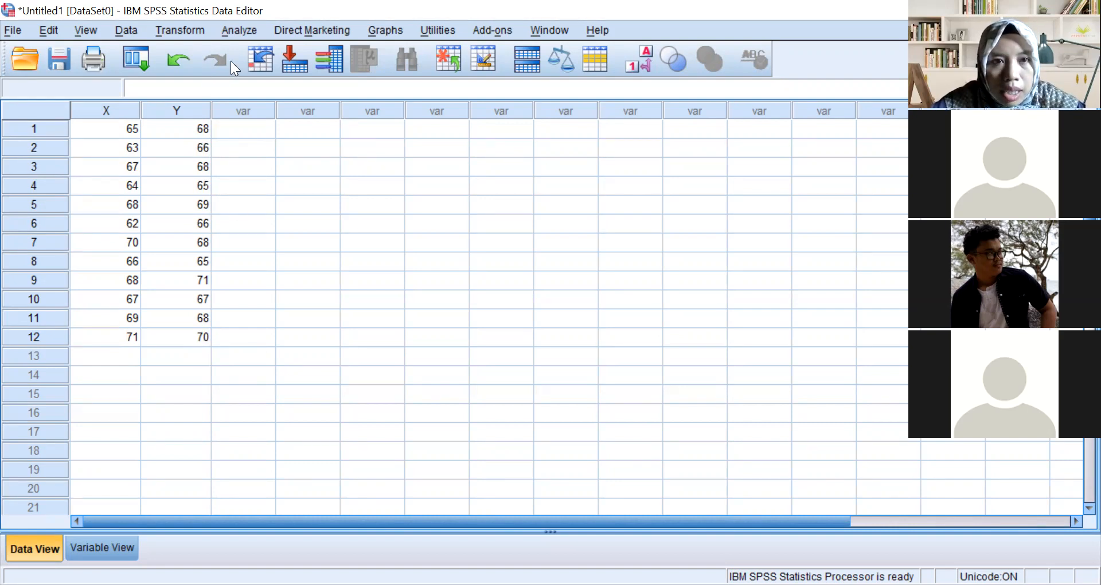
{"action": "left_click", "coordinate": [231, 28]}
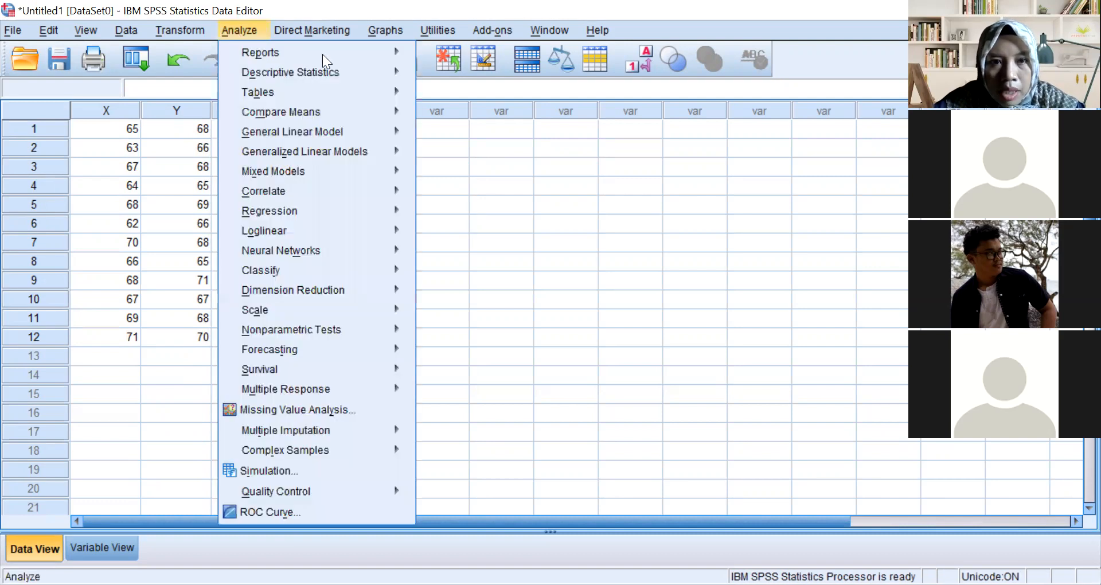
{"action": "mouse_move", "coordinate": [318, 194]}
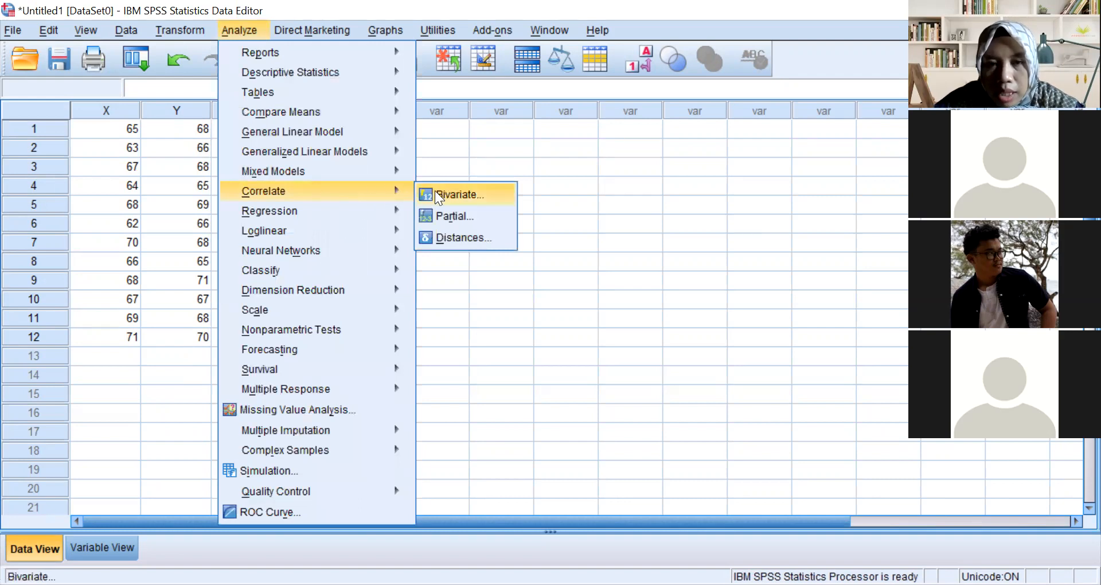
{"action": "left_click", "coordinate": [453, 194]}
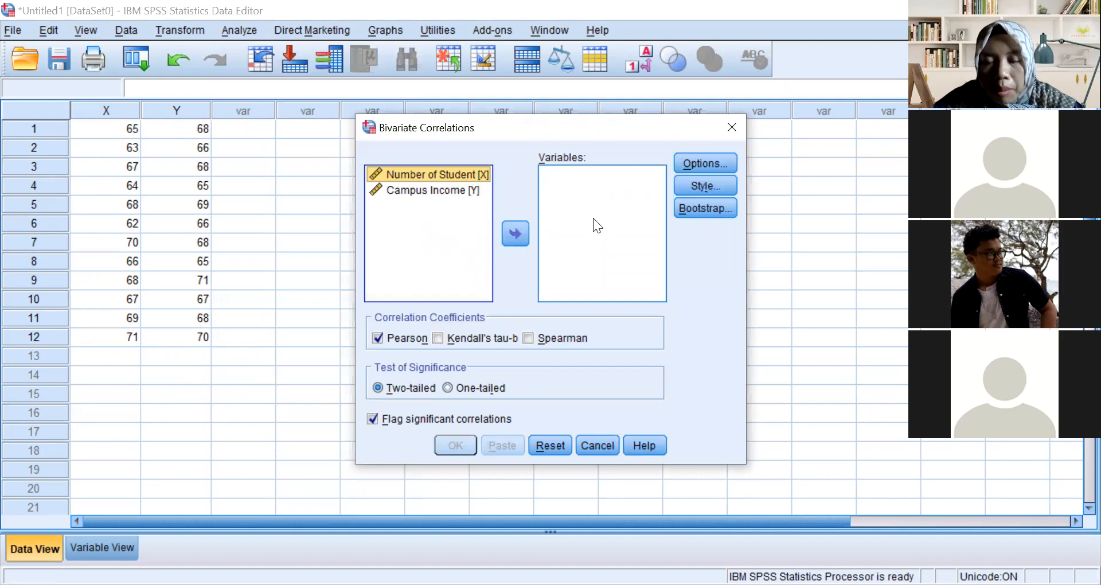
{"action": "left_click", "coordinate": [420, 194], "text": "shift"}
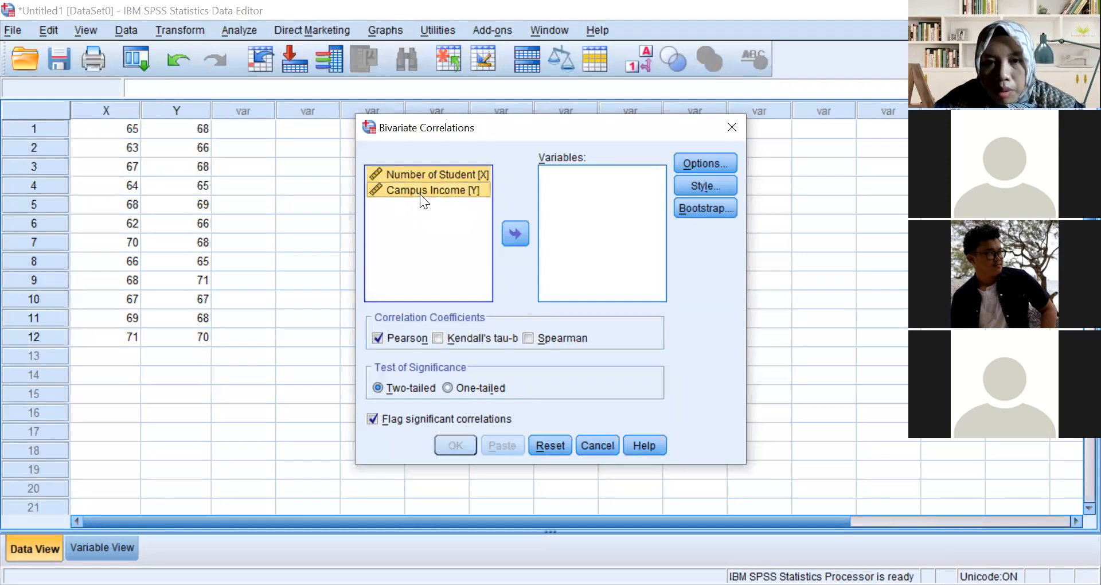
{"action": "left_click", "coordinate": [516, 232]}
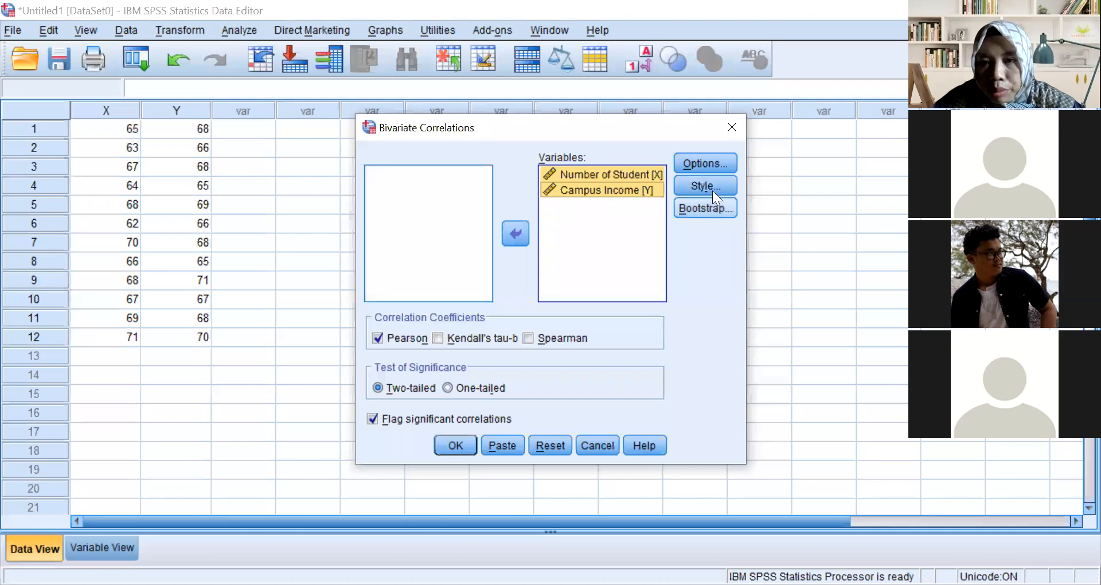
Run the correlation with the Pearson coefficient, a two-tailed significance test and pairwise exclusion of missing values.
{"action": "left_click", "coordinate": [696, 162]}
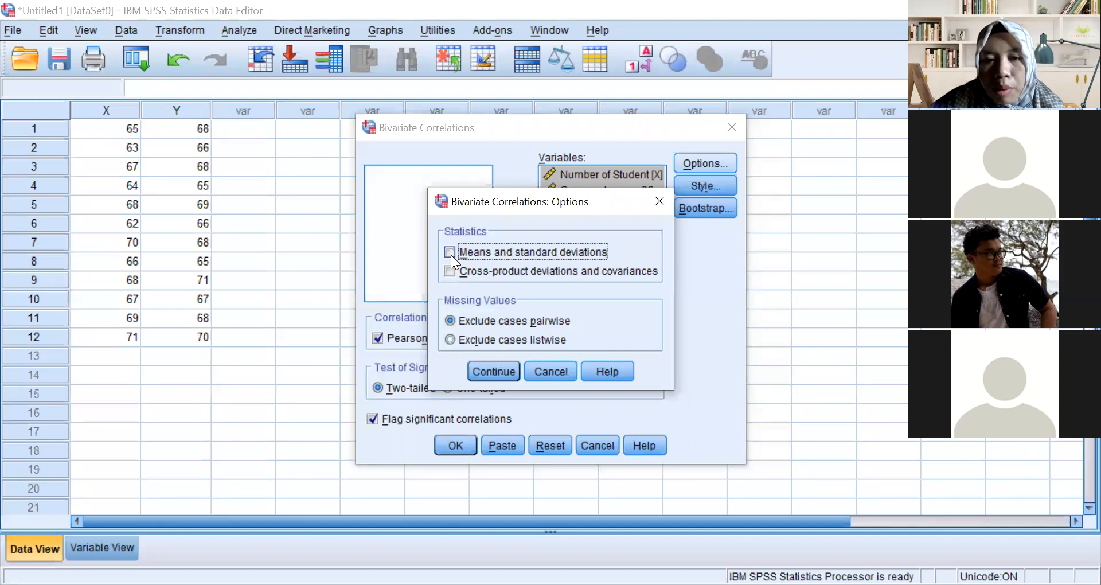
{"action": "left_click", "coordinate": [488, 369]}
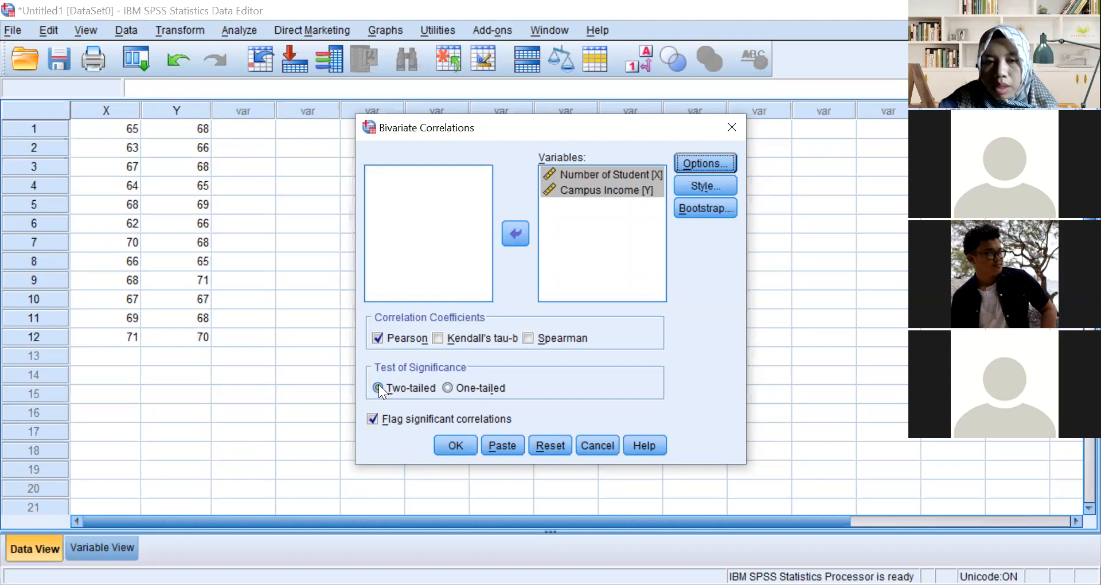
{"action": "left_click", "coordinate": [455, 445]}
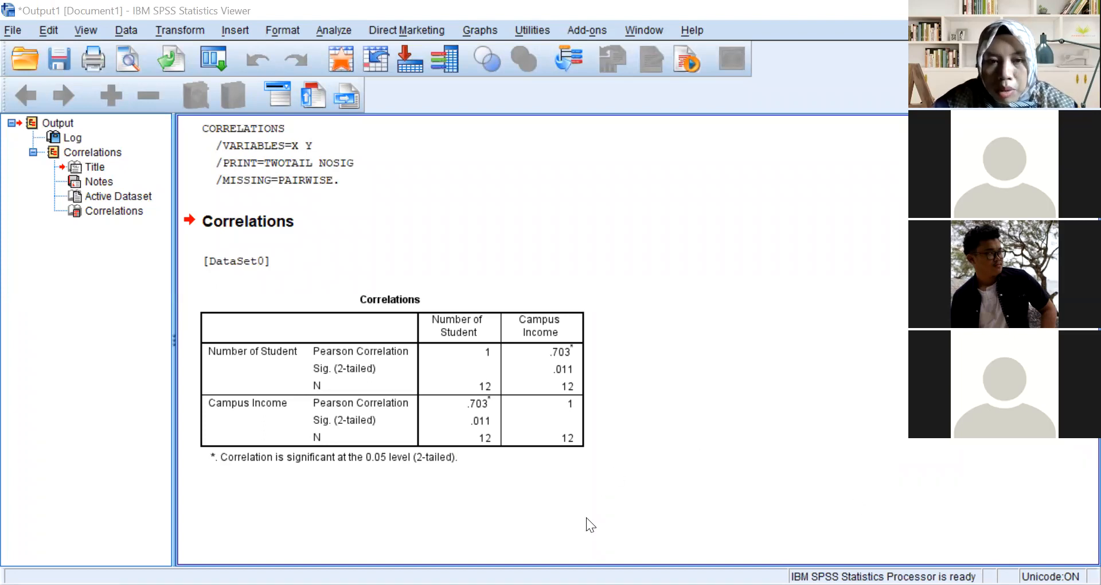
{"action": "left_click", "coordinate": [347, 319]}
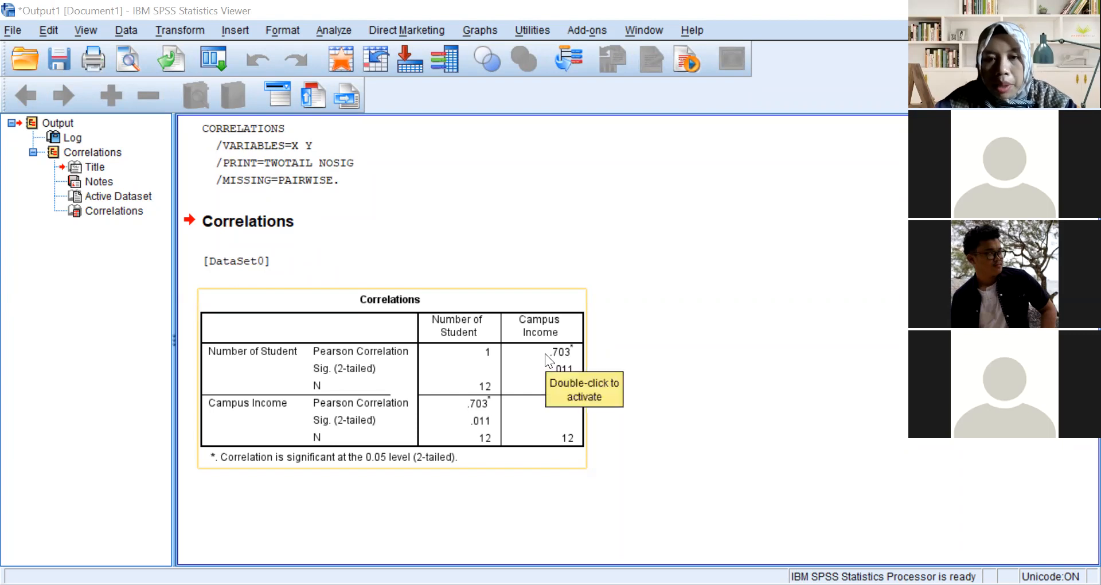
{"action": "left_click", "coordinate": [596, 352]}
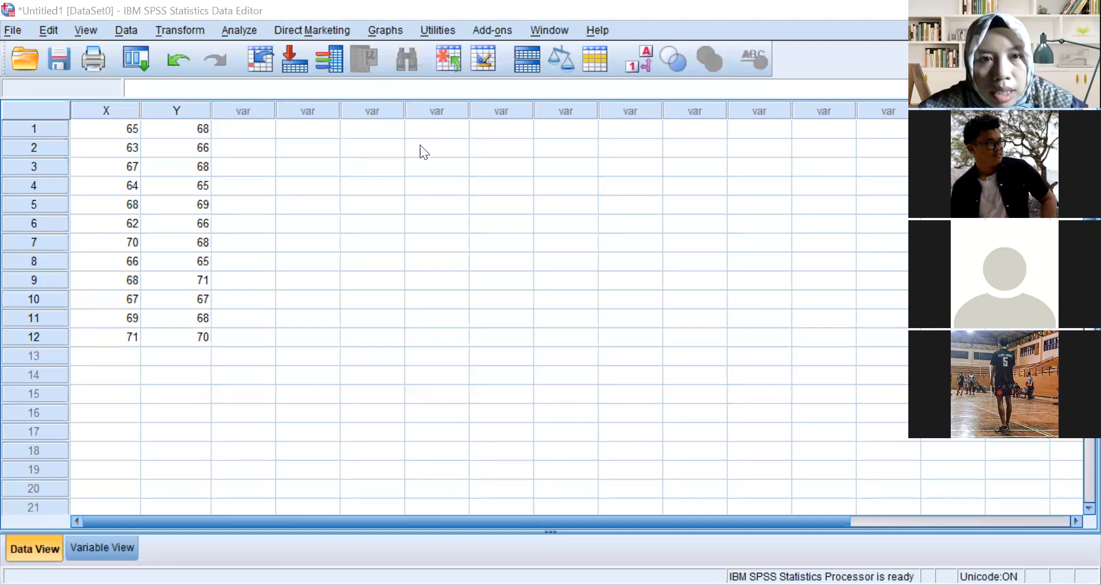
Set up a linear regression with Number of Student [X] as the independent and Campus Income [Y] as the dependent variable.
{"action": "left_click", "coordinate": [237, 33]}
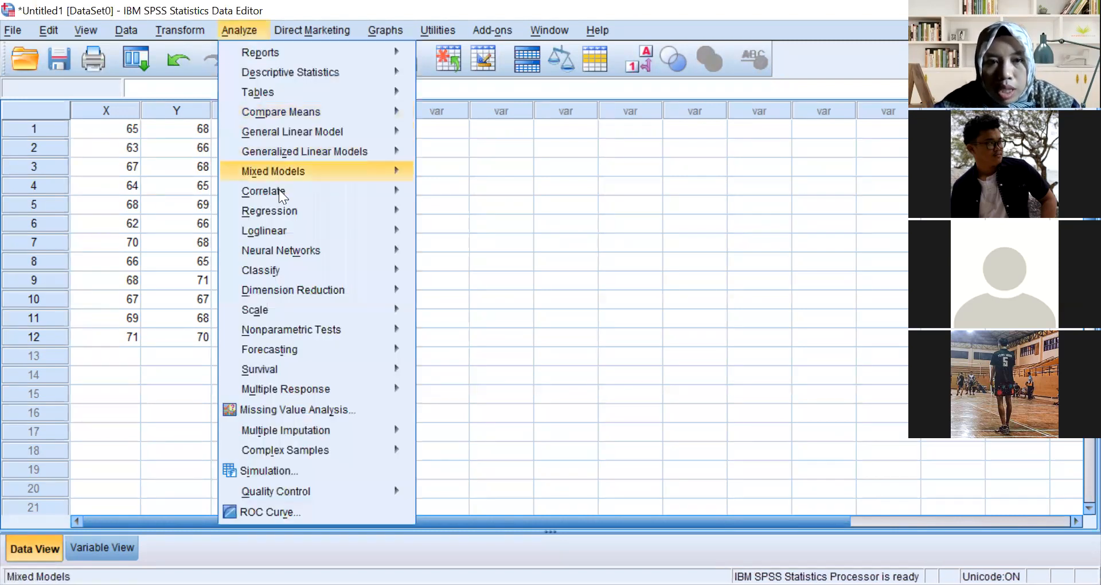
{"action": "mouse_move", "coordinate": [281, 213]}
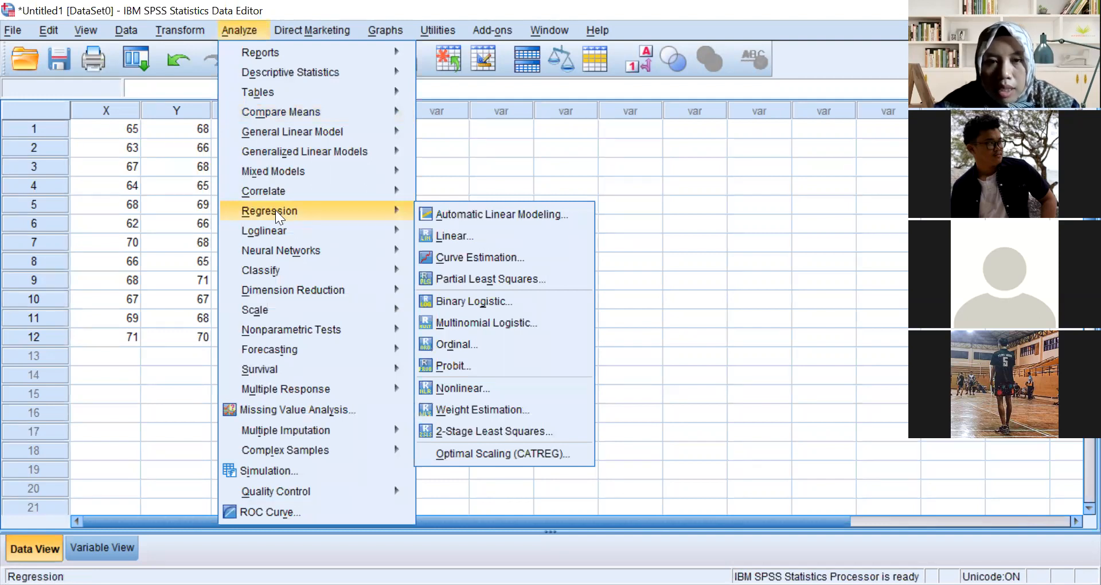
{"action": "left_click", "coordinate": [458, 235]}
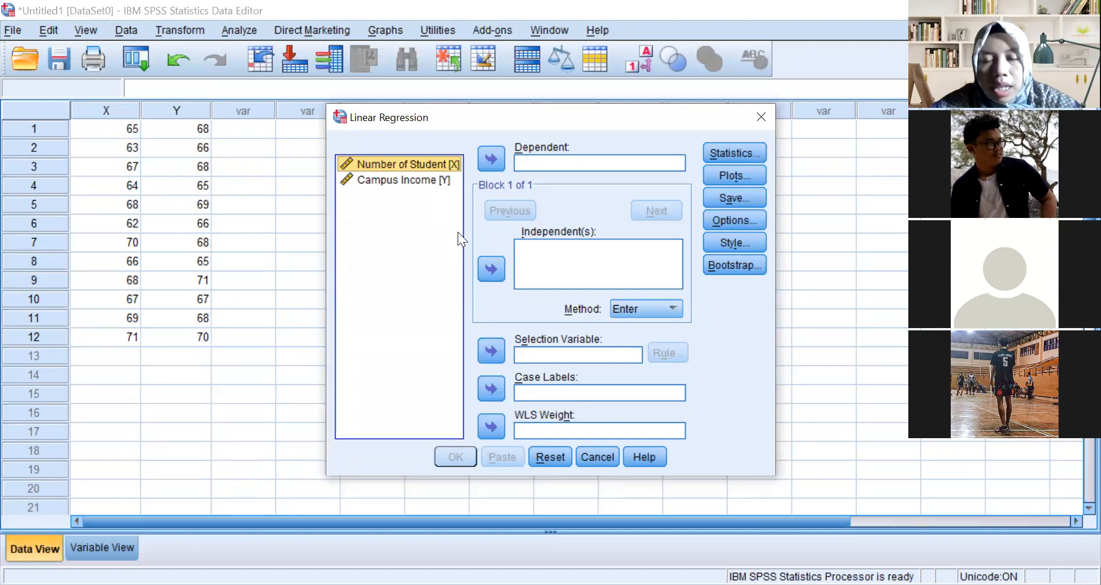
{"action": "left_click", "coordinate": [423, 163]}
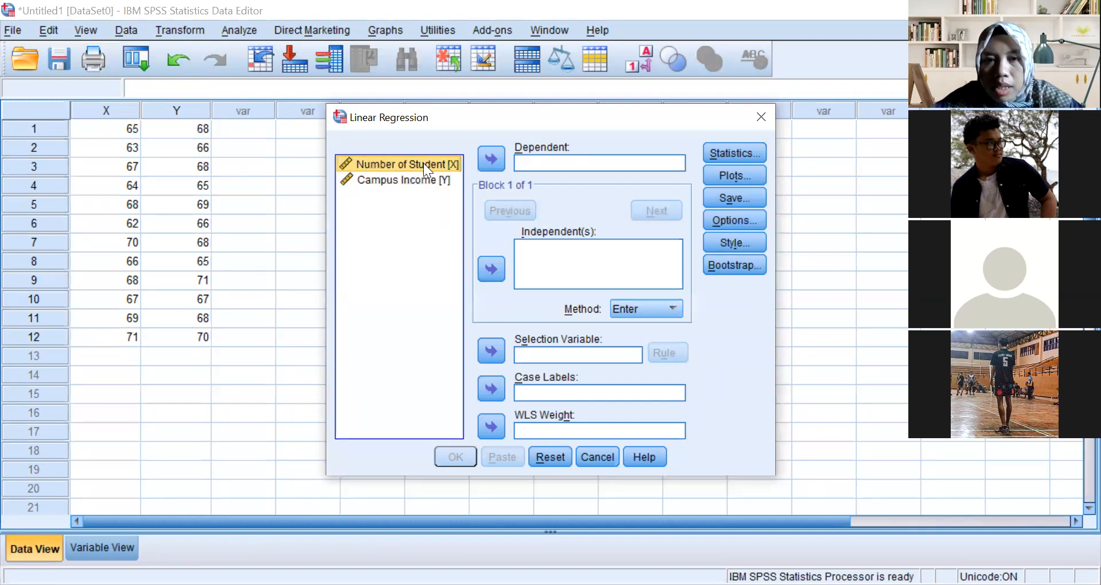
{"action": "left_click", "coordinate": [491, 267]}
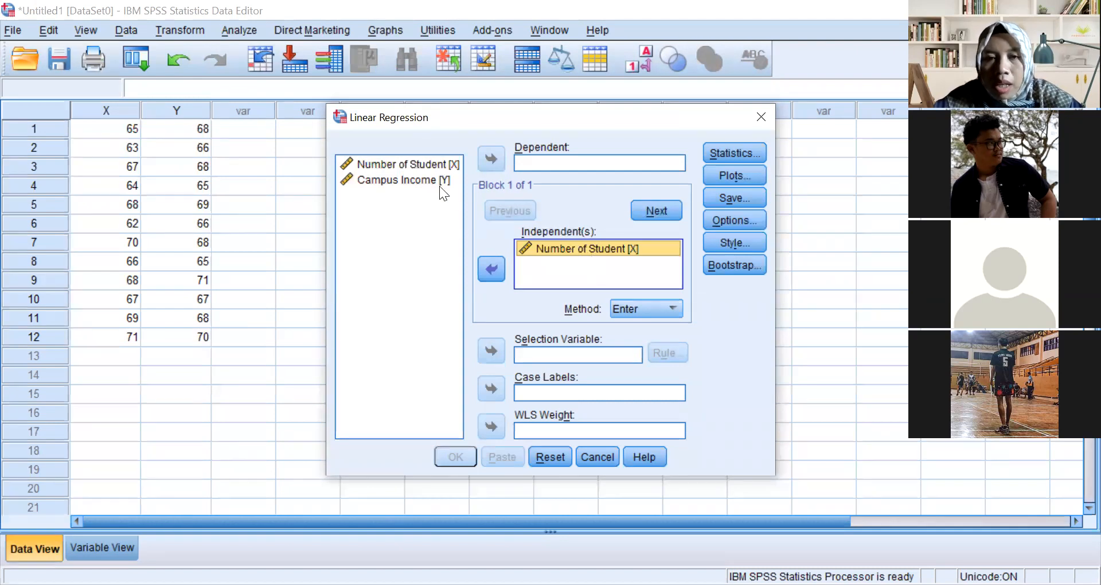
{"action": "left_click", "coordinate": [408, 180]}
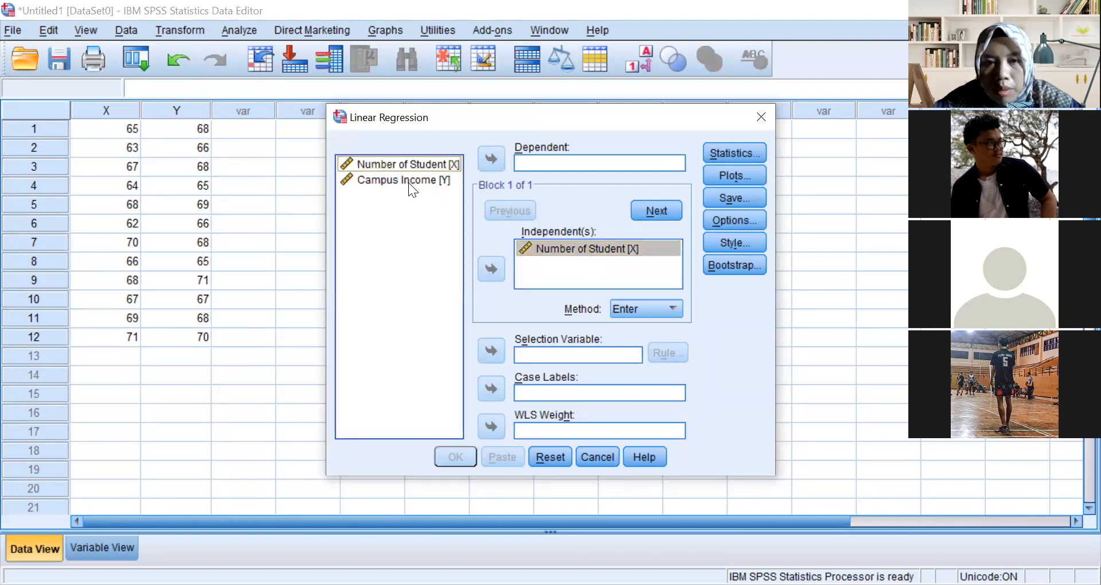
{"action": "left_click", "coordinate": [493, 159]}
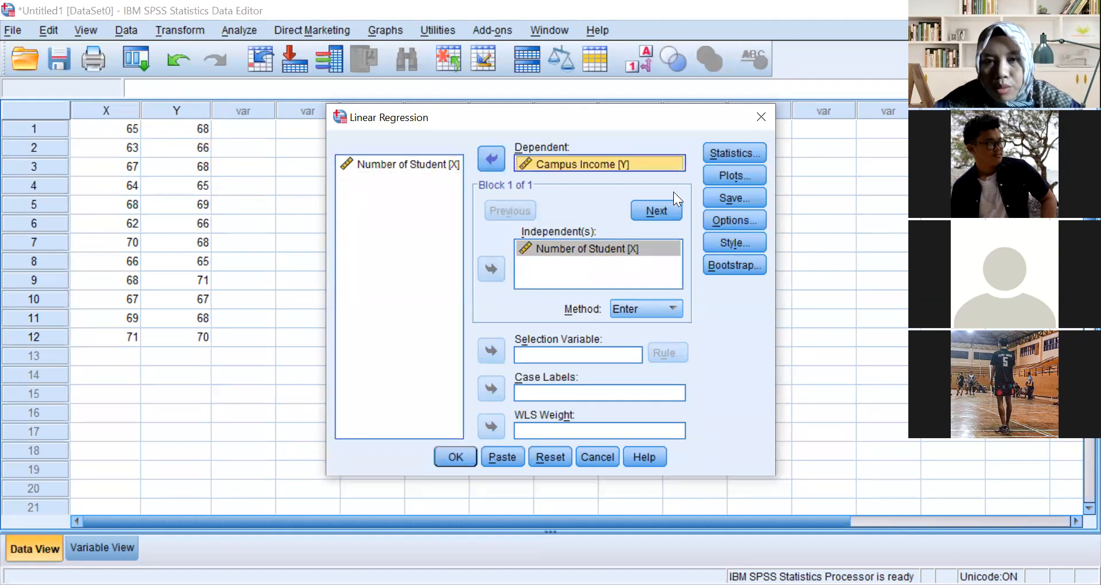
Add 95% confidence intervals for the coefficients to the regression statistics and run the linear regression.
{"action": "left_click", "coordinate": [733, 151]}
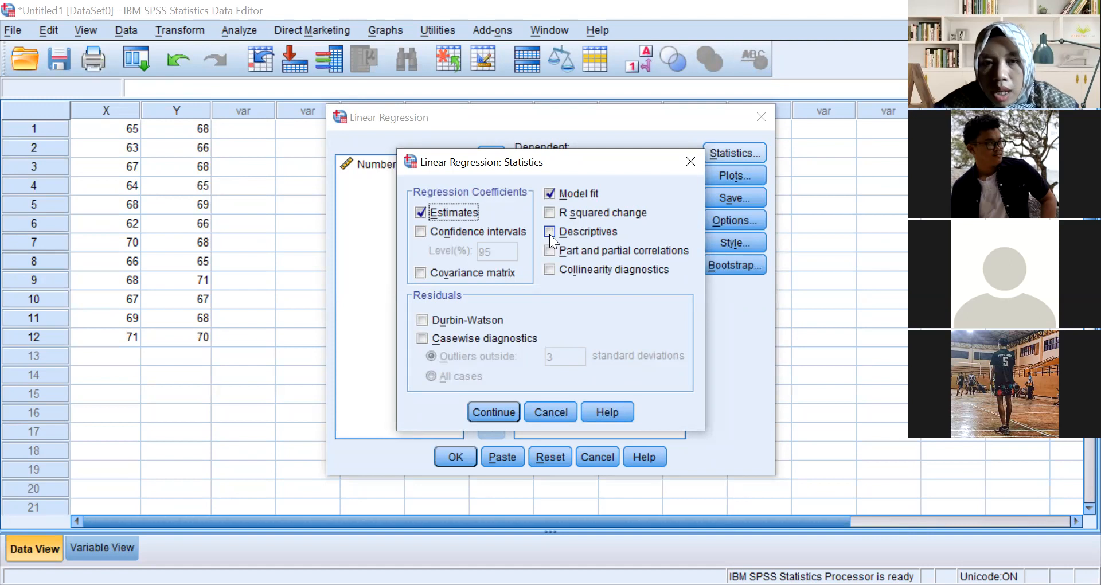
{"action": "left_click", "coordinate": [422, 231]}
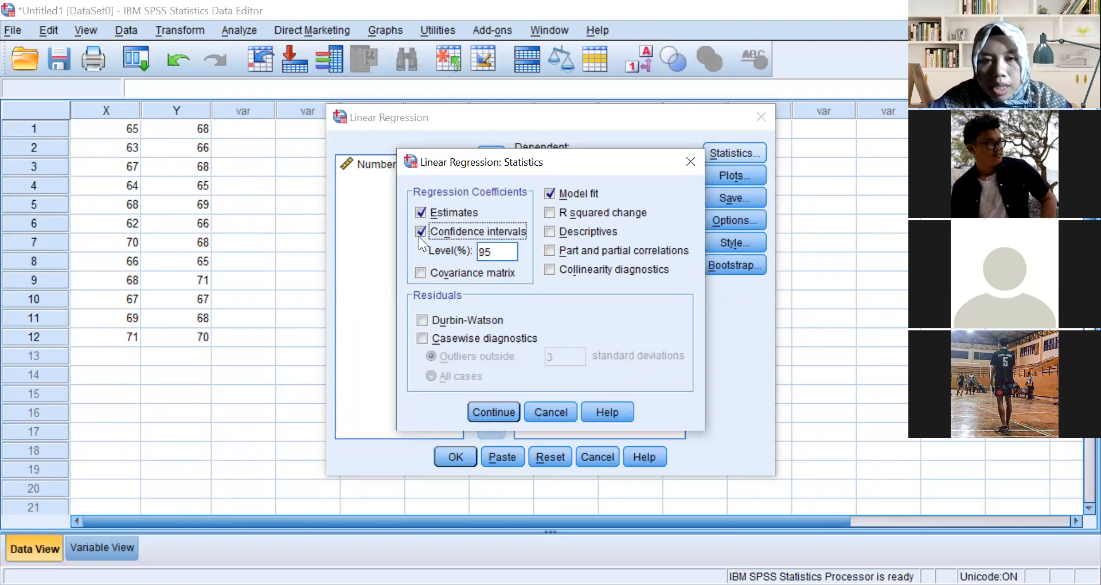
{"action": "left_click", "coordinate": [494, 412]}
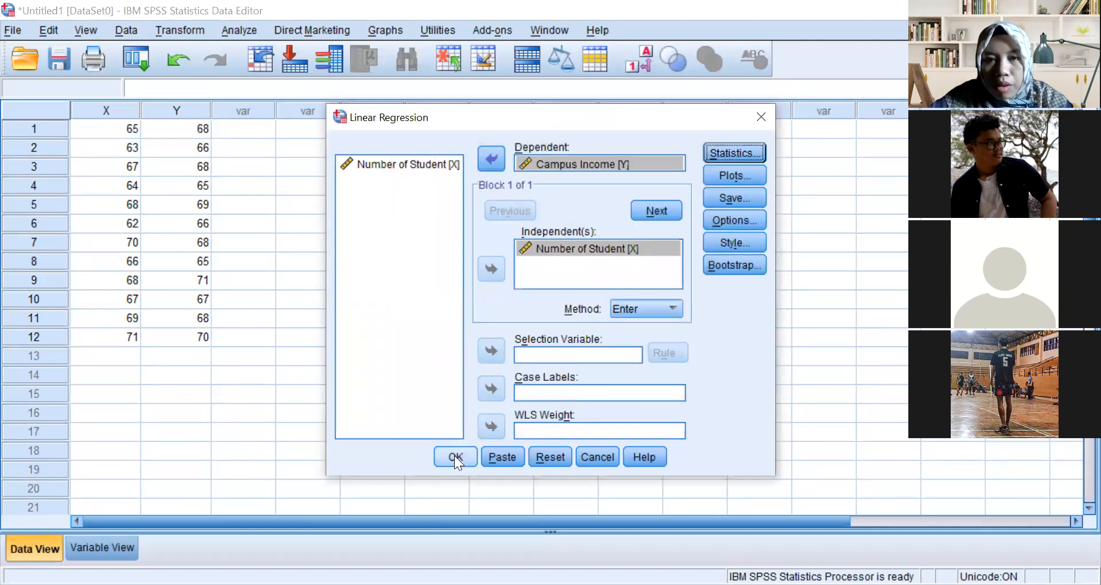
{"action": "left_click", "coordinate": [454, 456]}
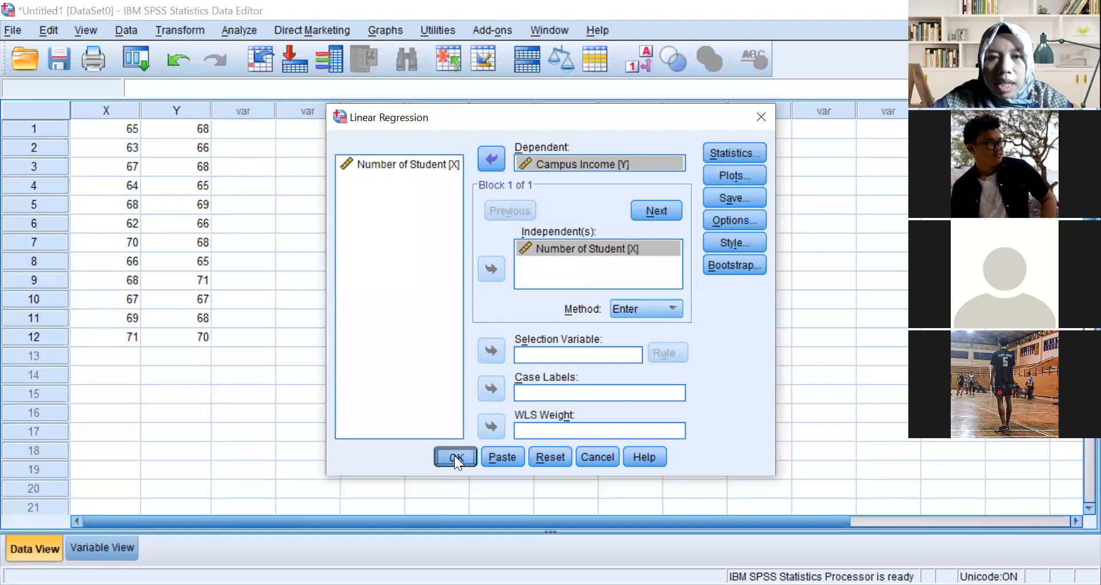
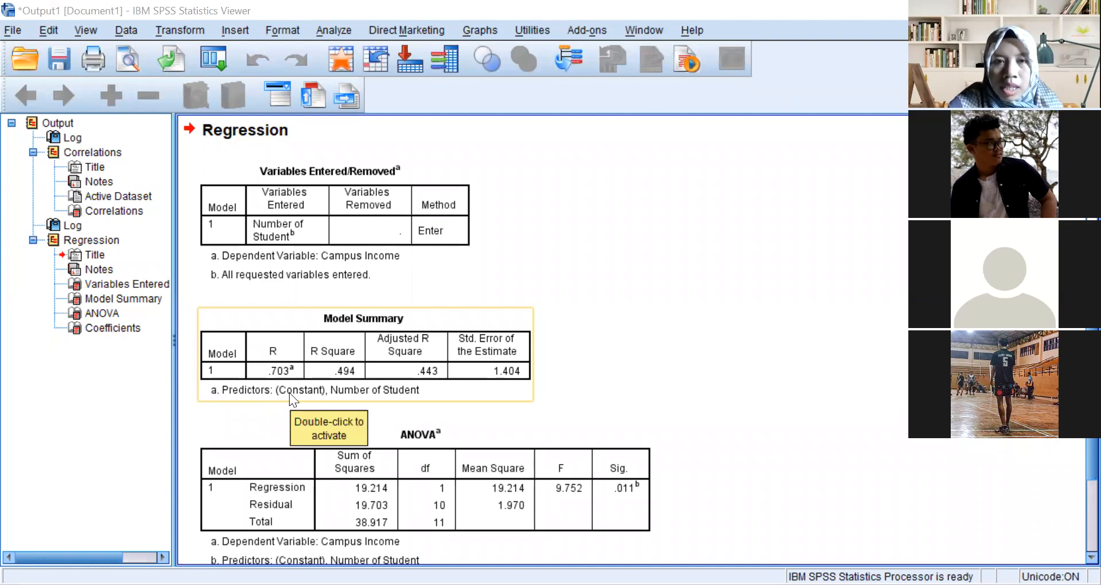
Examine the Model Summary, ANOVA and Coefficients tables of the regression output and compare them with the Correlations table.
{"action": "left_click", "coordinate": [530, 354]}
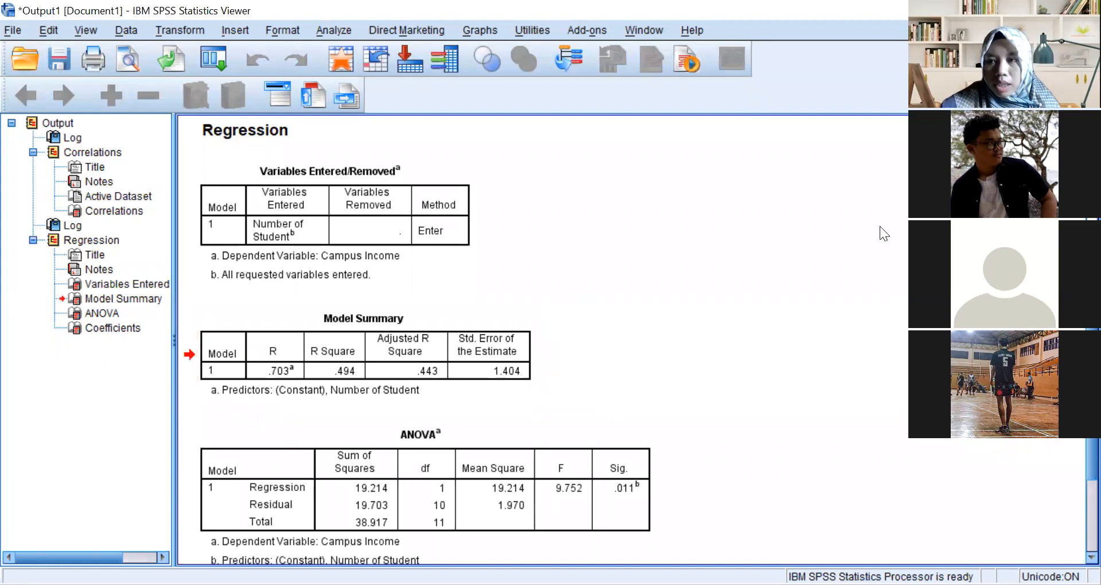
{"action": "scroll", "coordinate": [516, 338], "scroll_direction": "up", "scroll_amount": 10}
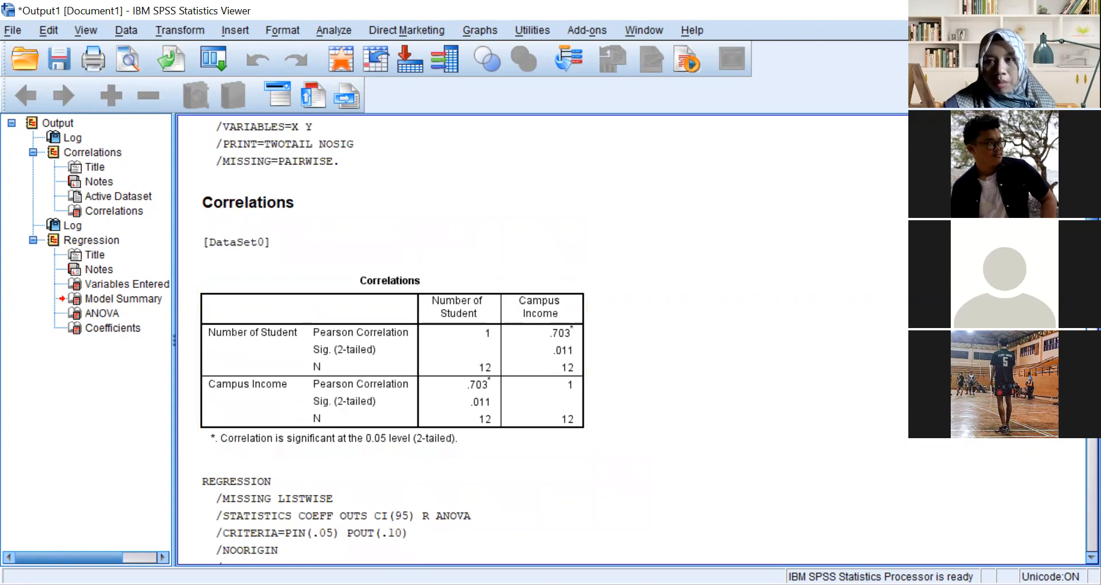
{"action": "scroll", "coordinate": [543, 338], "scroll_direction": "down", "scroll_amount": 9}
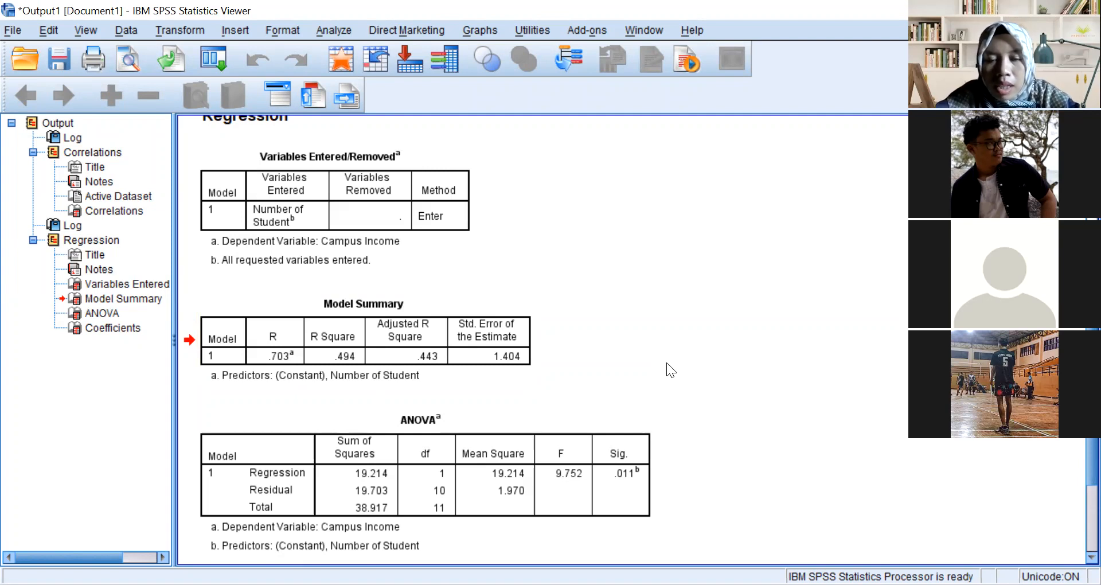
{"action": "left_click", "coordinate": [471, 430]}
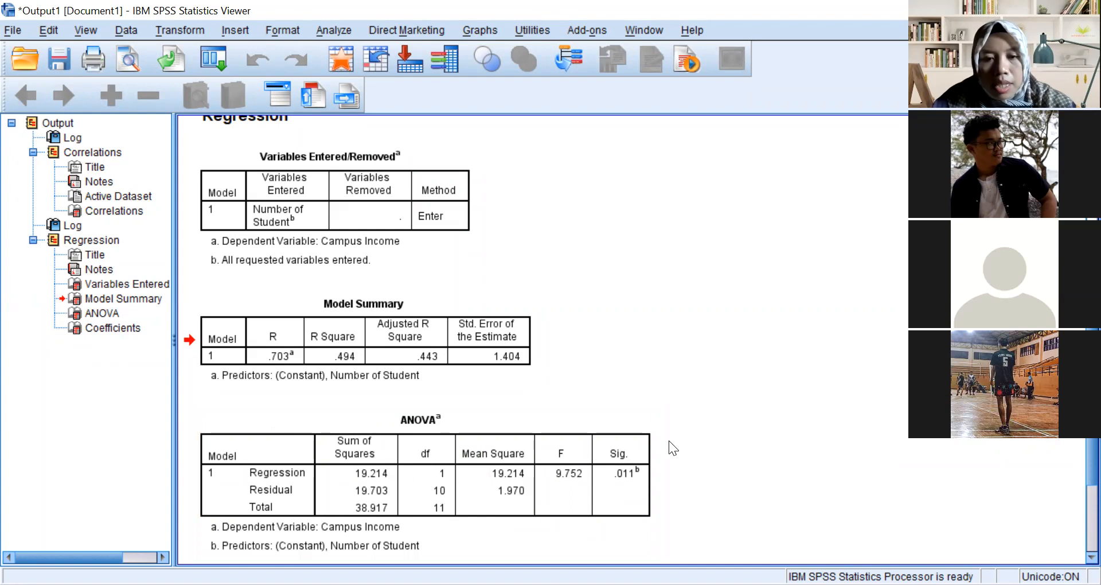
{"action": "left_click", "coordinate": [516, 433]}
{"action": "left_click", "coordinate": [261, 390]}
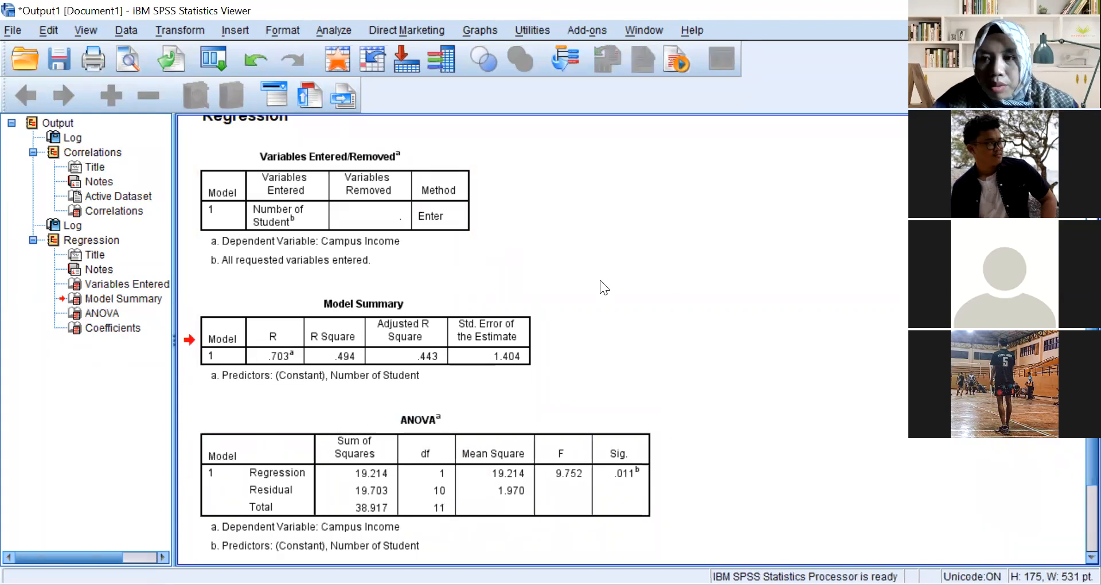
{"action": "scroll", "coordinate": [567, 403], "scroll_direction": "down", "scroll_amount": 5}
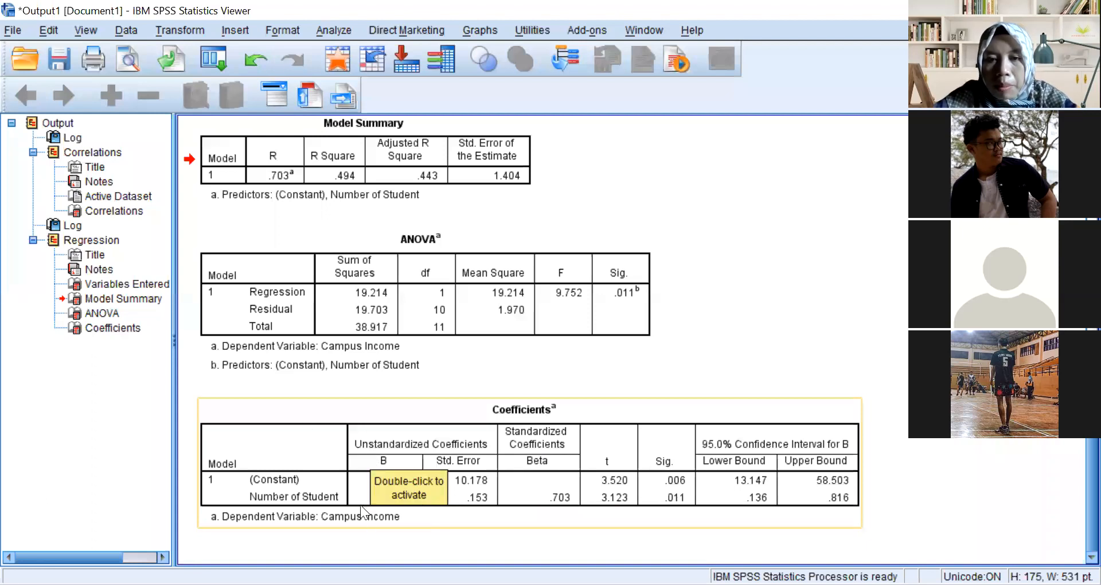
{"action": "left_click", "coordinate": [391, 534]}
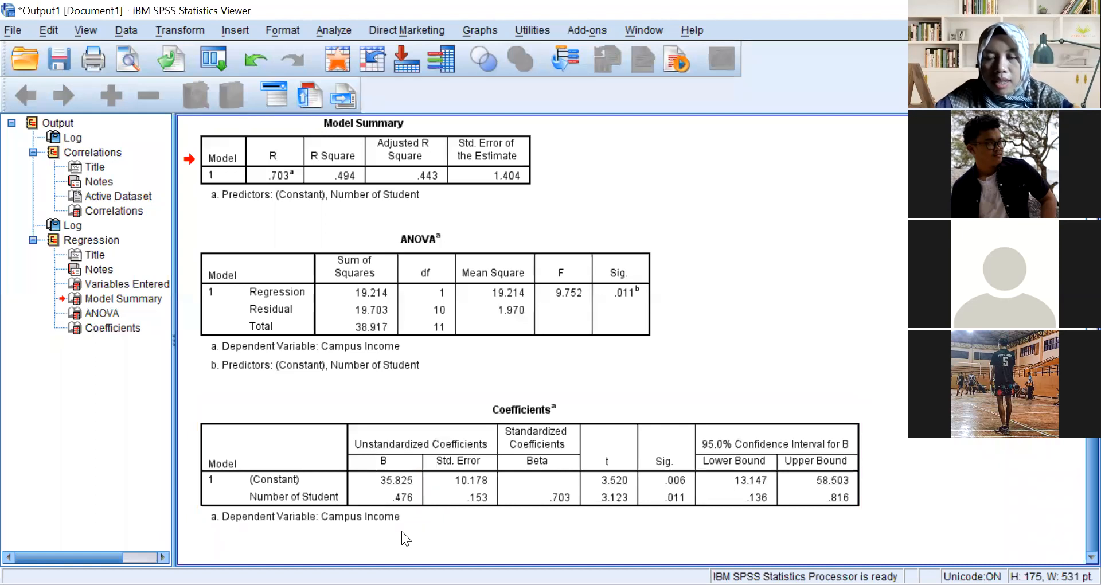
{"action": "left_click", "coordinate": [381, 434]}
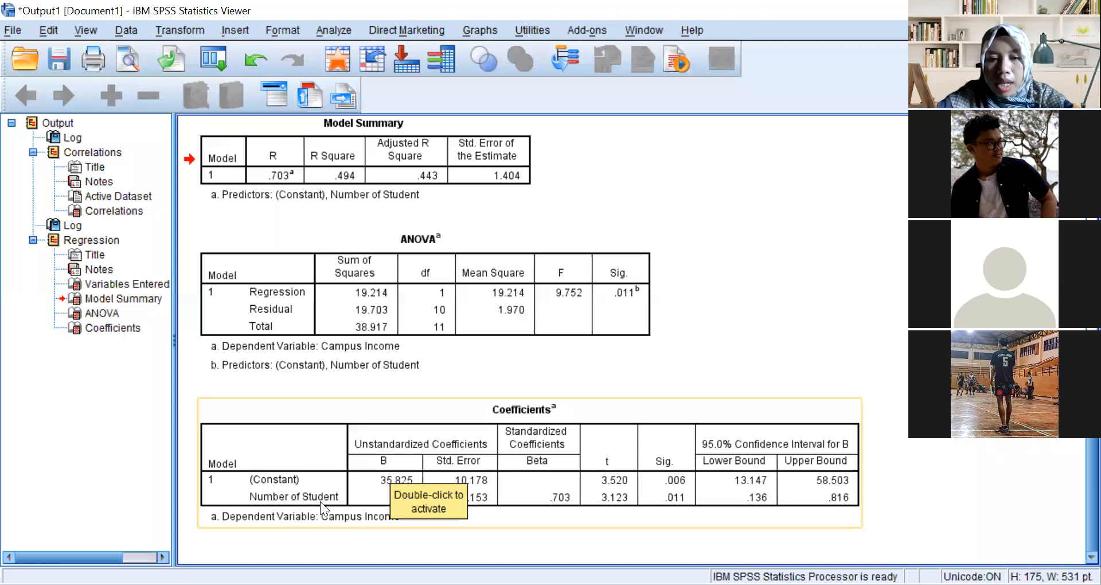
{"action": "left_click", "coordinate": [335, 515]}
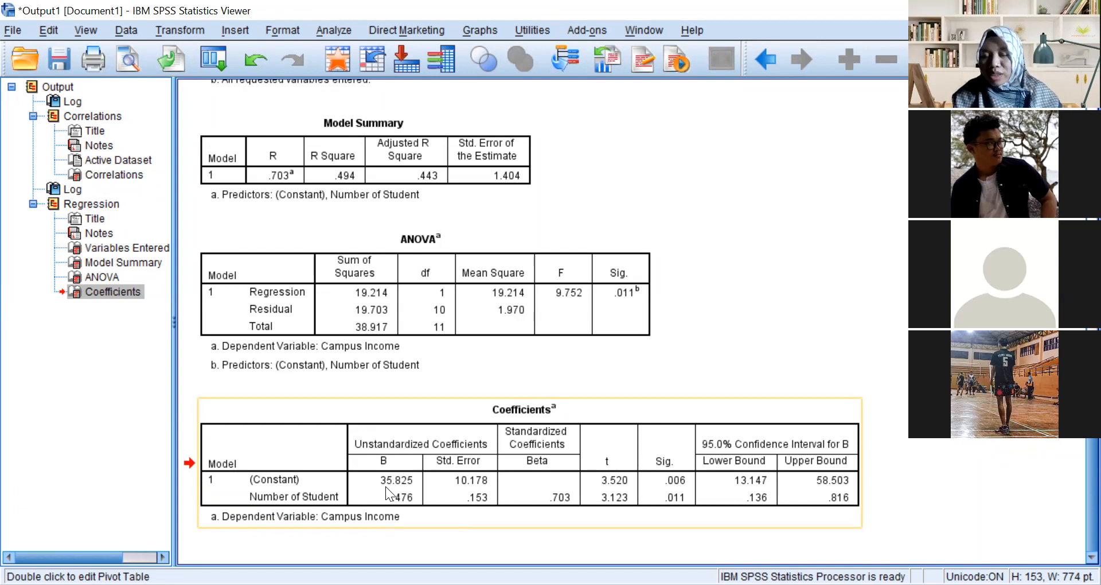
{"action": "left_click", "coordinate": [528, 268]}
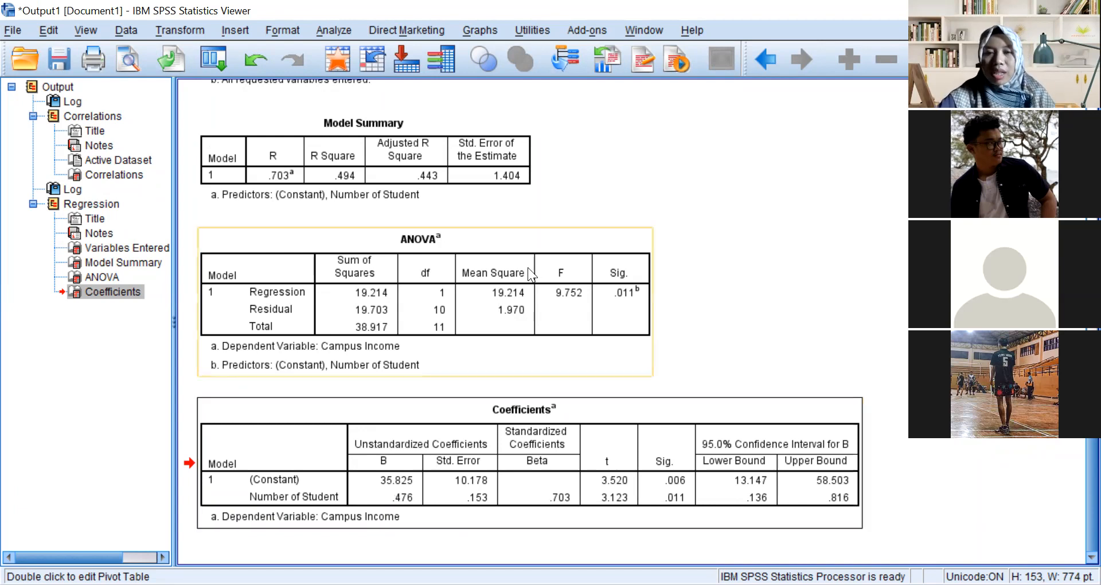